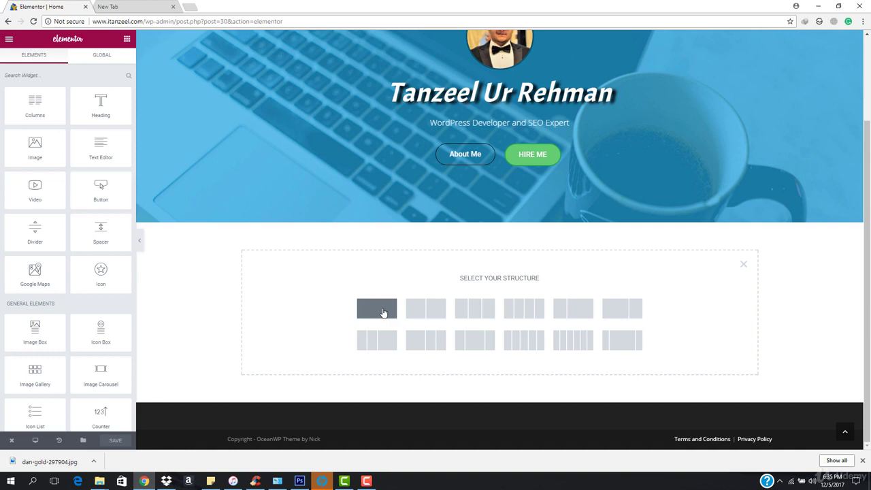
Add a single-column section below the hero banner and give it a gradient background type.
left_click(367, 313)
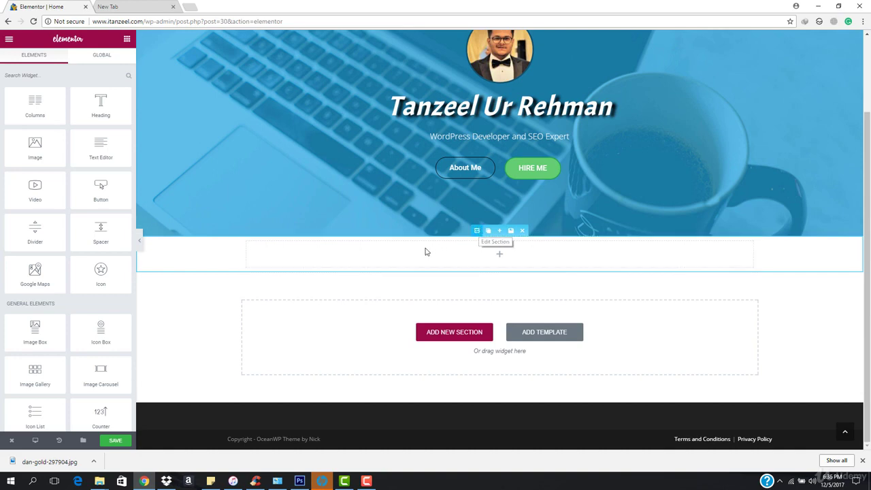
left_click(475, 230)
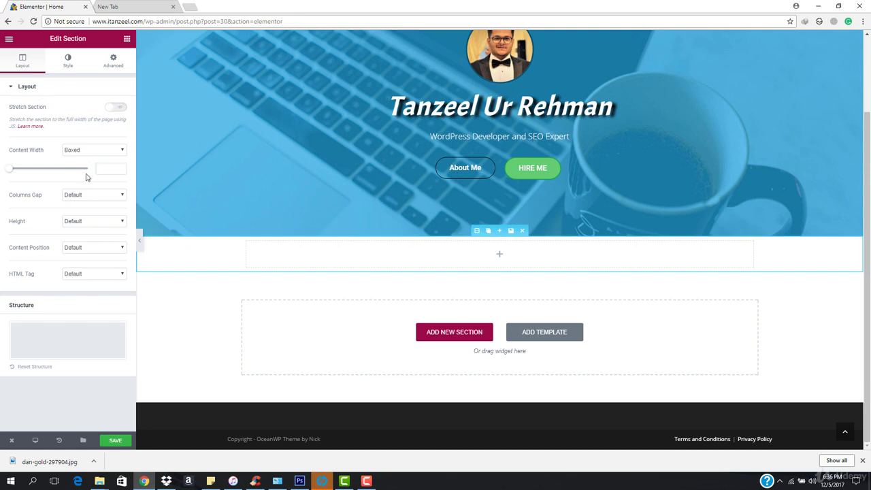
left_click(68, 61)
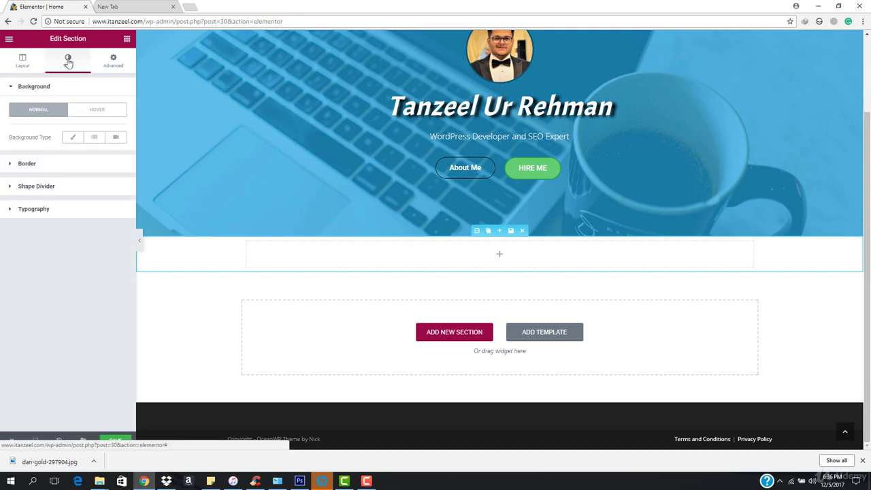
left_click(95, 139)
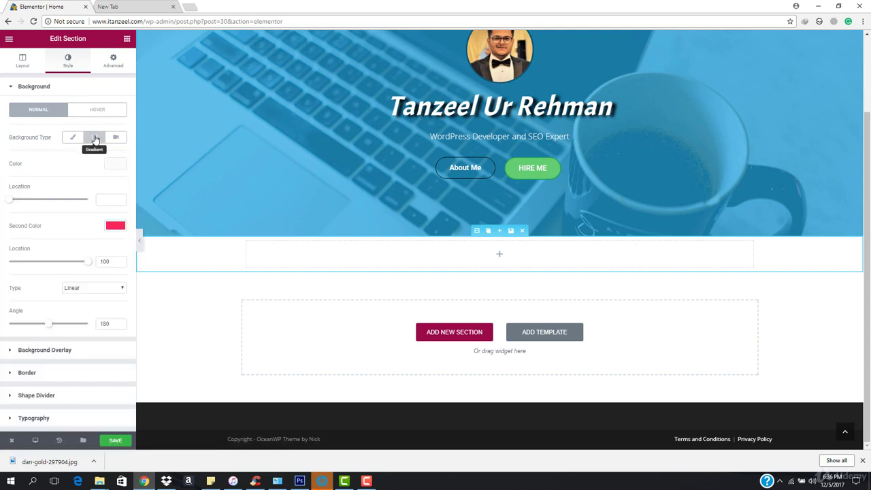
Set the section gradient's first color to light blue #6ec1e4 and its second color to white #ffffff.
left_click(117, 166)
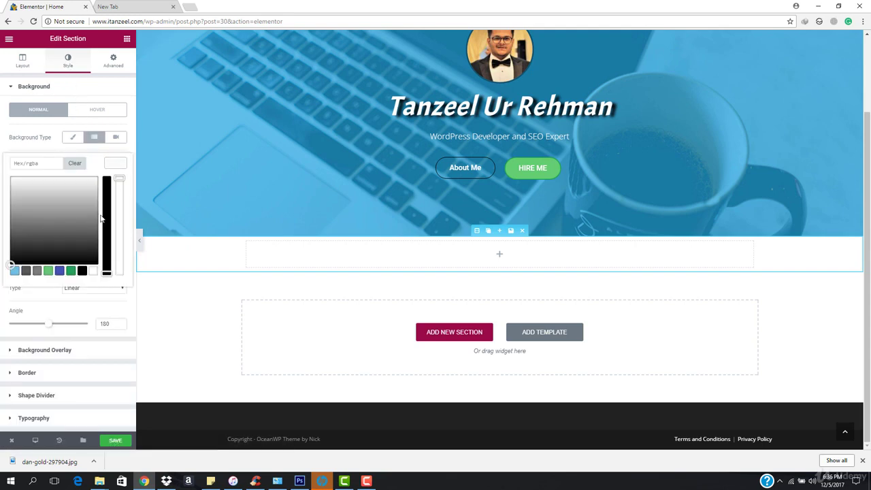
left_click(14, 271)
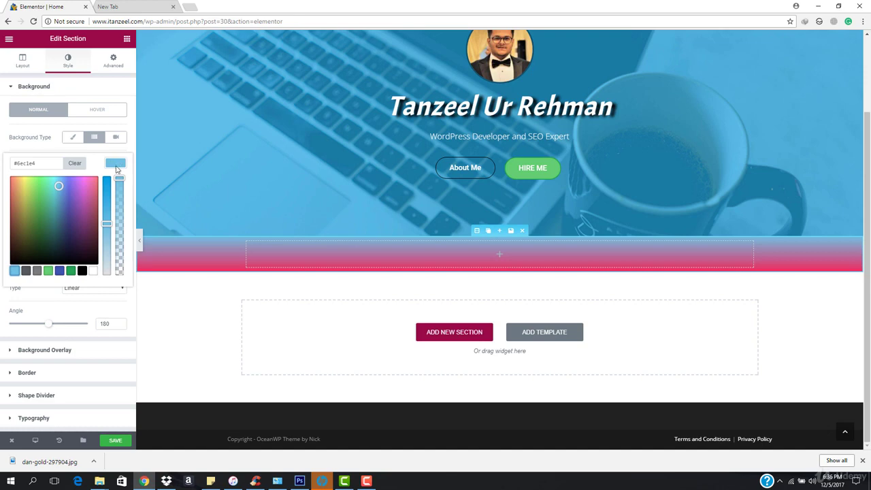
left_click(116, 167)
left_click(120, 229)
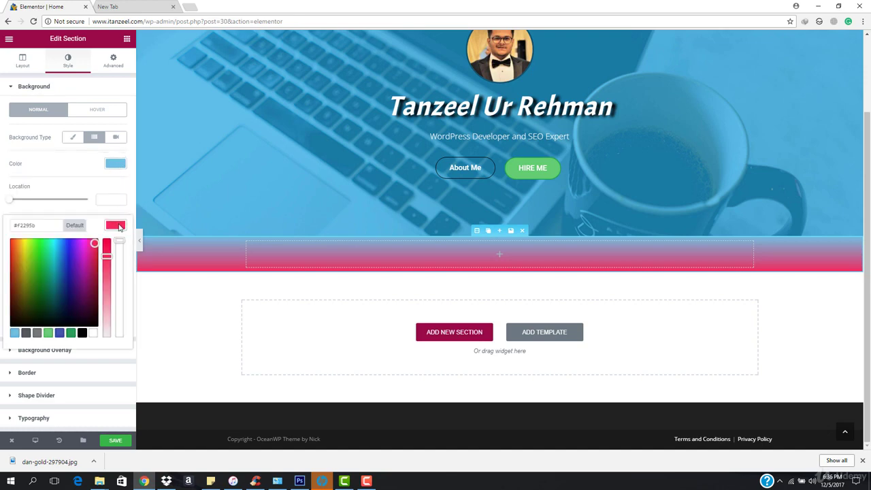
left_click(95, 333)
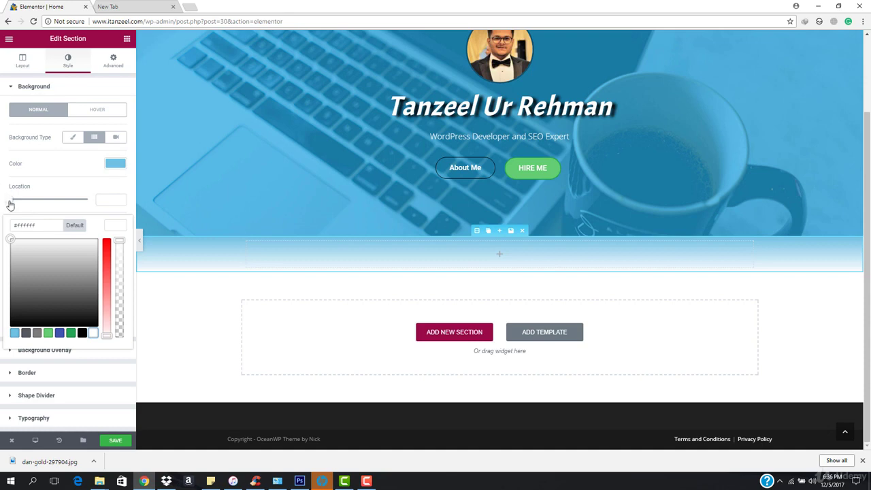
Split the section gradient sharply down the middle with first location 50, second location 0 and angle 90, and preview the page.
left_click_drag(10, 205, 47, 207)
left_click(47, 207)
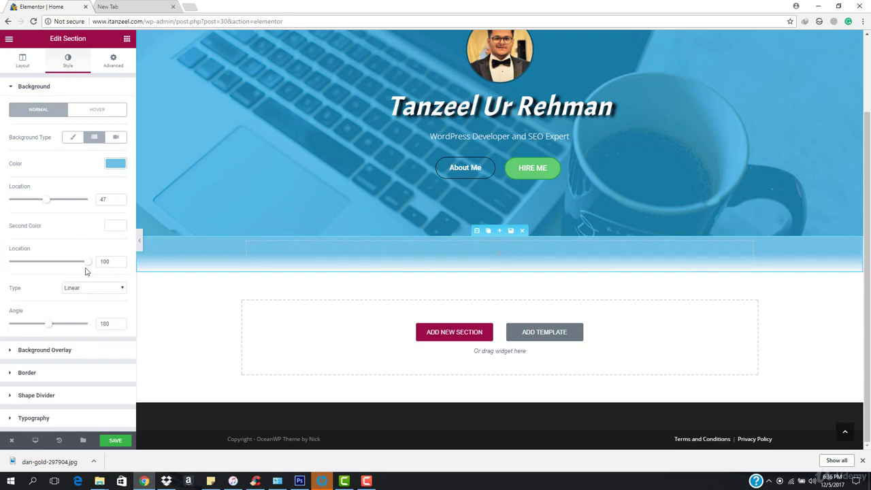
left_click_drag(89, 265, 2, 250)
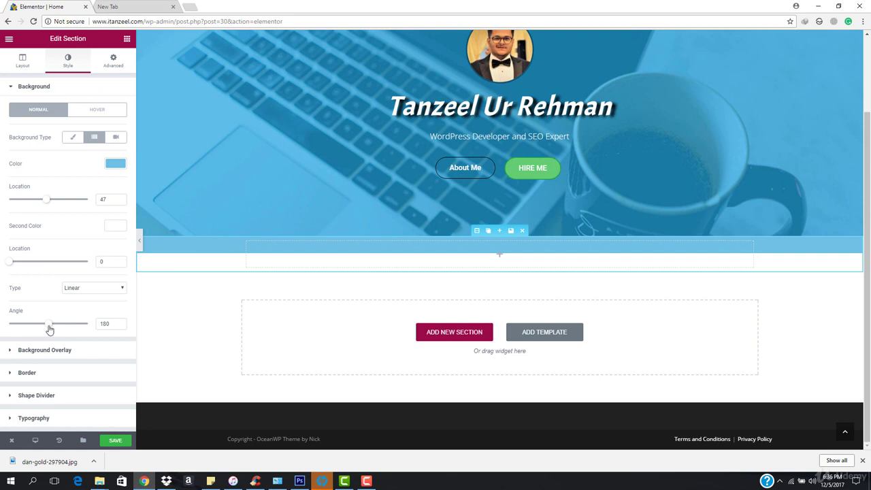
left_click_drag(50, 330, 30, 326)
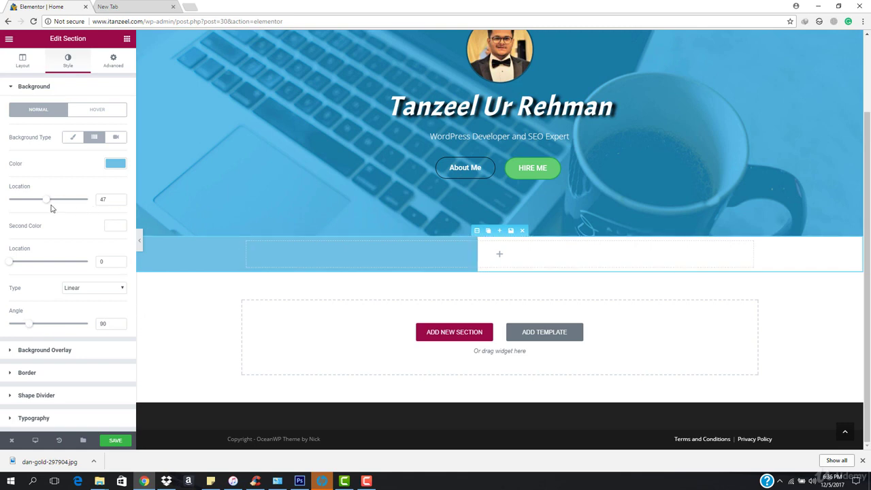
left_click_drag(45, 202, 48, 201)
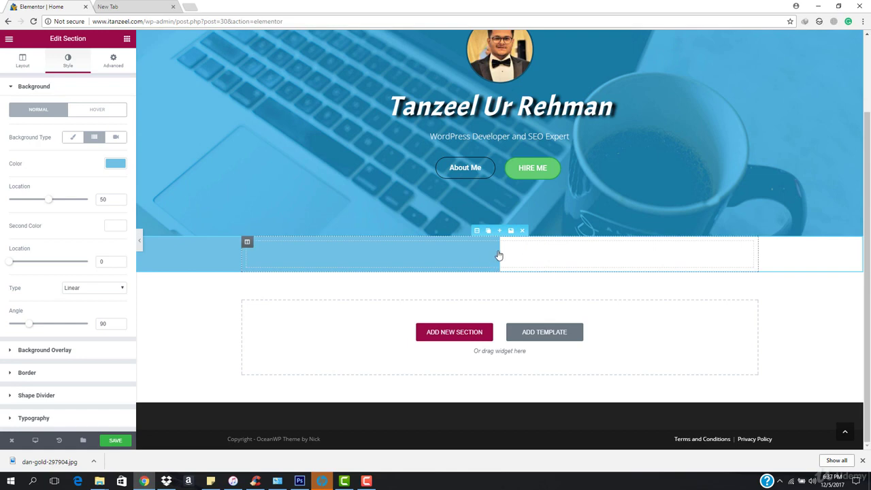
left_click(140, 241)
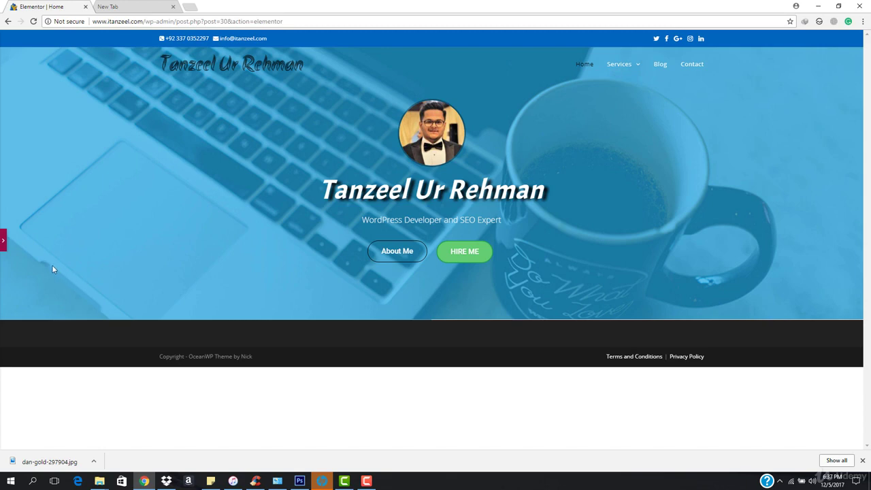
left_click(3, 242)
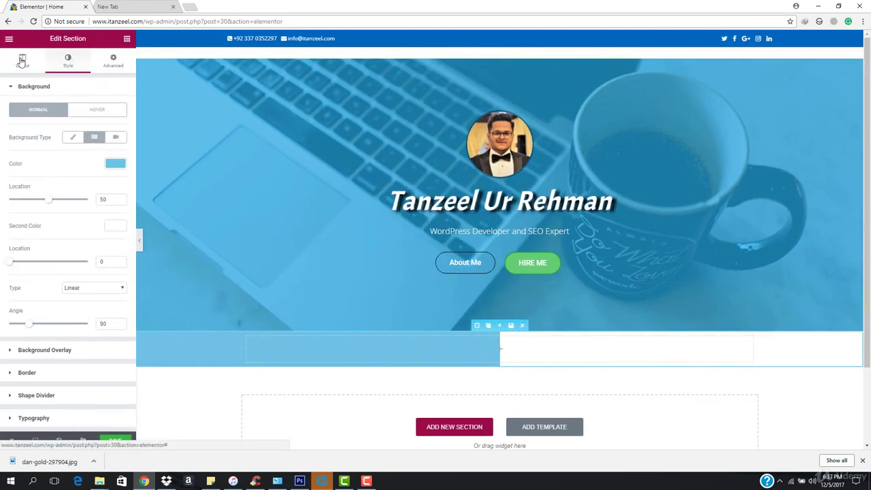
Add a Heading widget to the new two-tone section and set its title to "About Me".
left_click(127, 40)
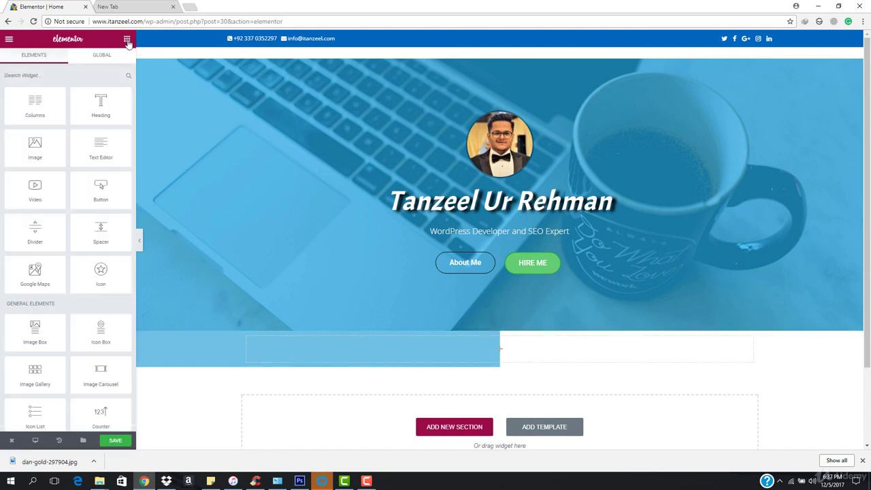
left_click_drag(102, 106, 507, 352)
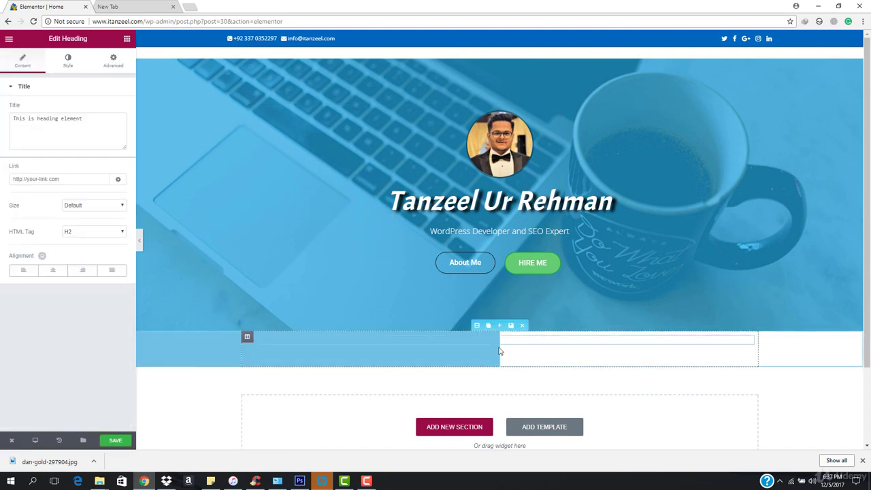
left_click(60, 119)
key("ctrl+a")
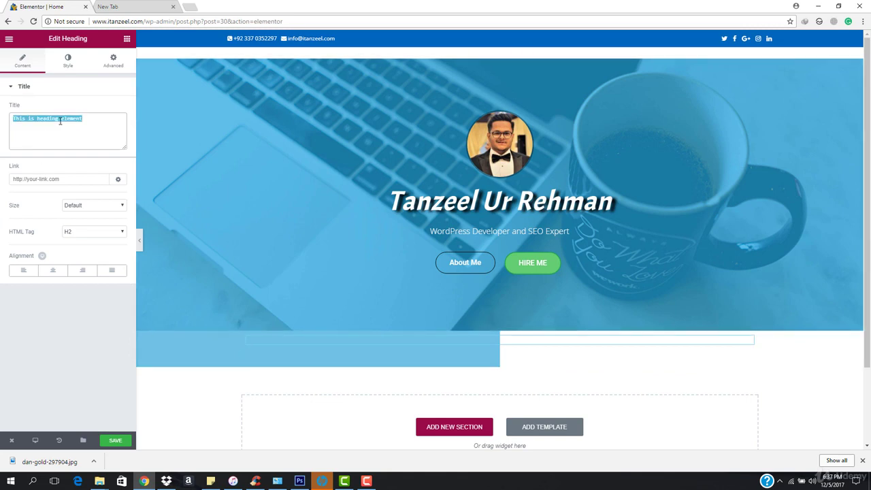
type("About Me")
Set the About Me heading's text color to white #ffffff.
left_click(60, 66)
left_click(115, 109)
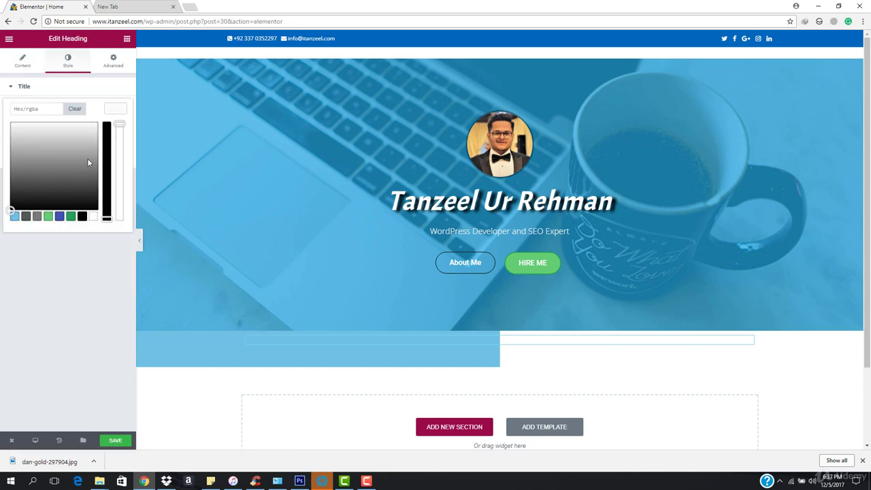
left_click(93, 218)
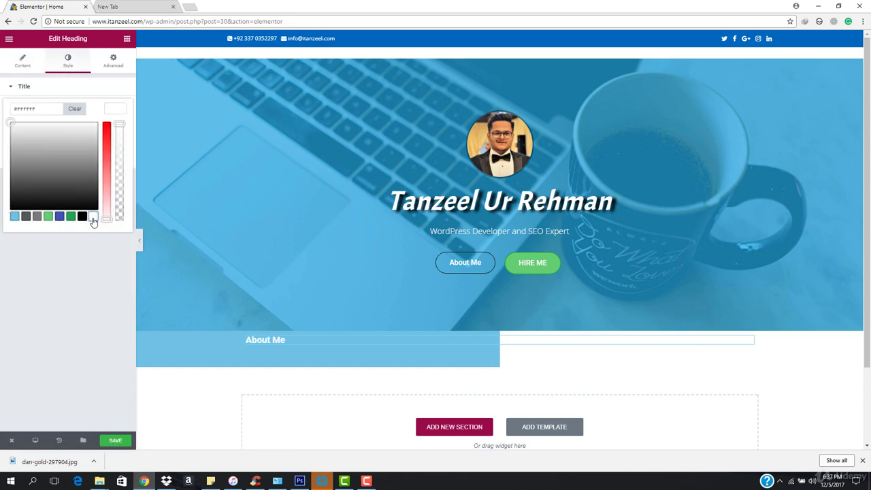
Center the About Me heading and turn on its custom typography with a size of 36 px.
left_click(24, 65)
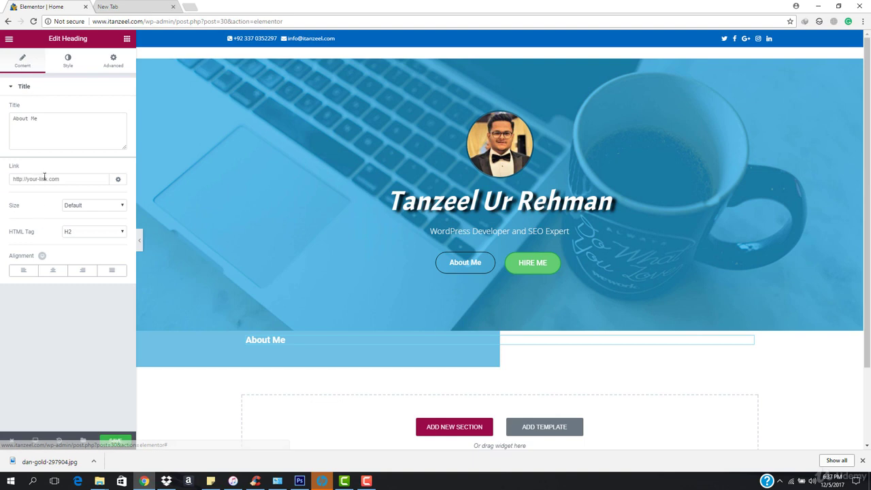
left_click(55, 273)
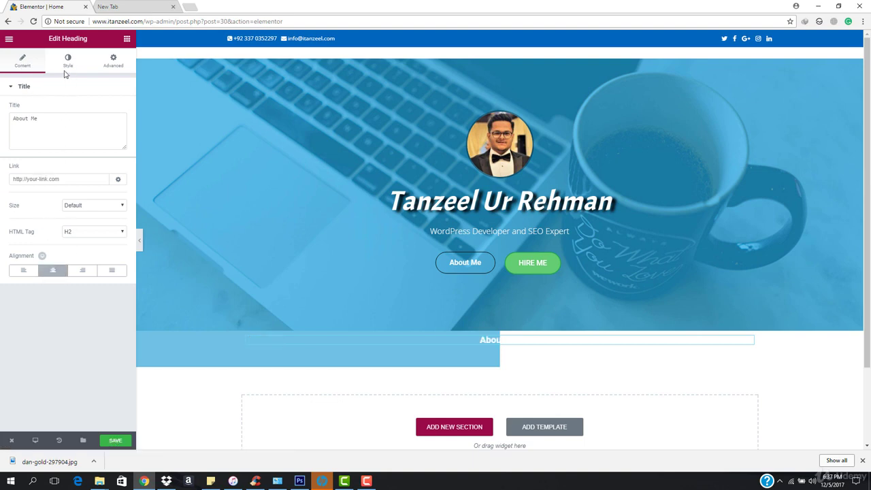
left_click(68, 70)
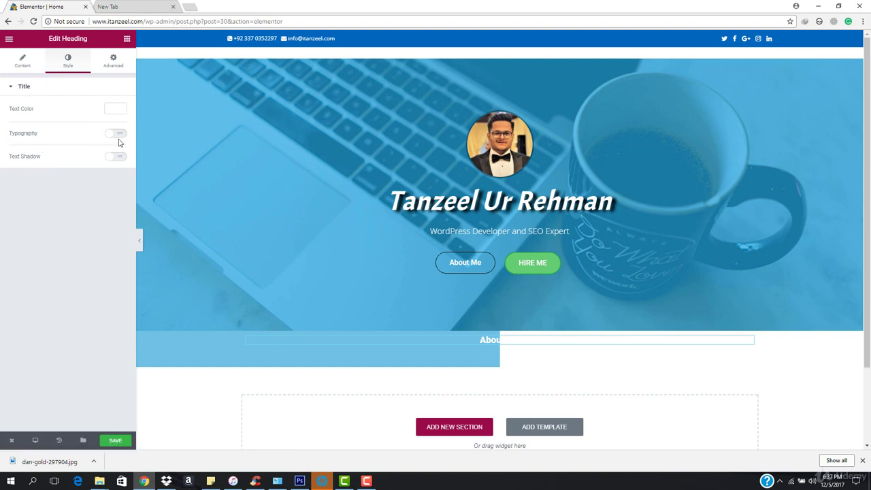
left_click(115, 111)
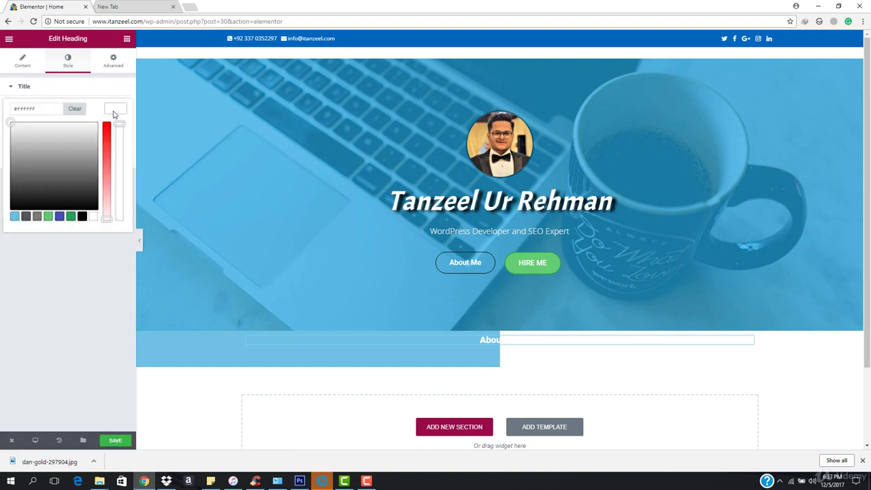
left_click(115, 110)
left_click(112, 133)
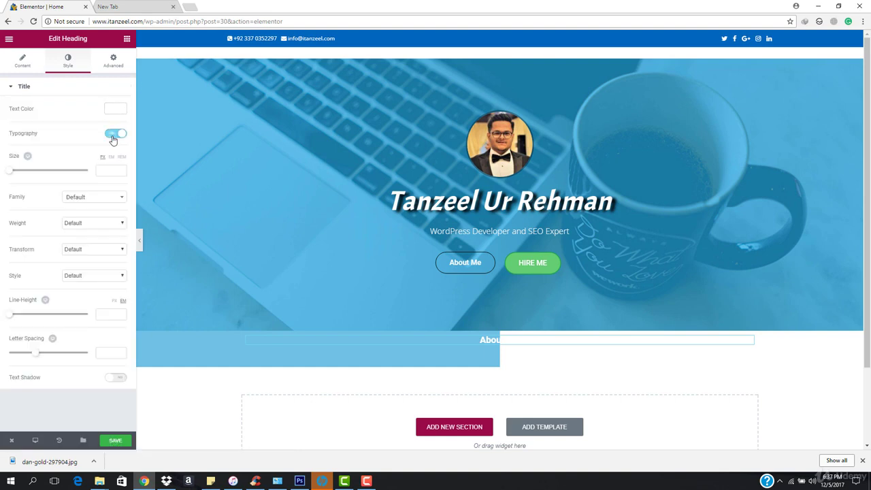
left_click_drag(11, 174, 23, 175)
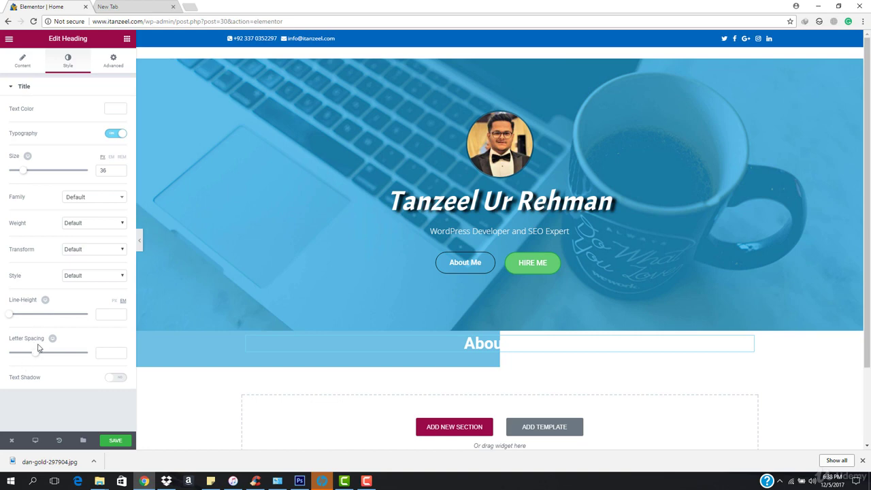
Change the About Me heading's text color to dark gray #424242.
left_click(30, 61)
left_click(68, 61)
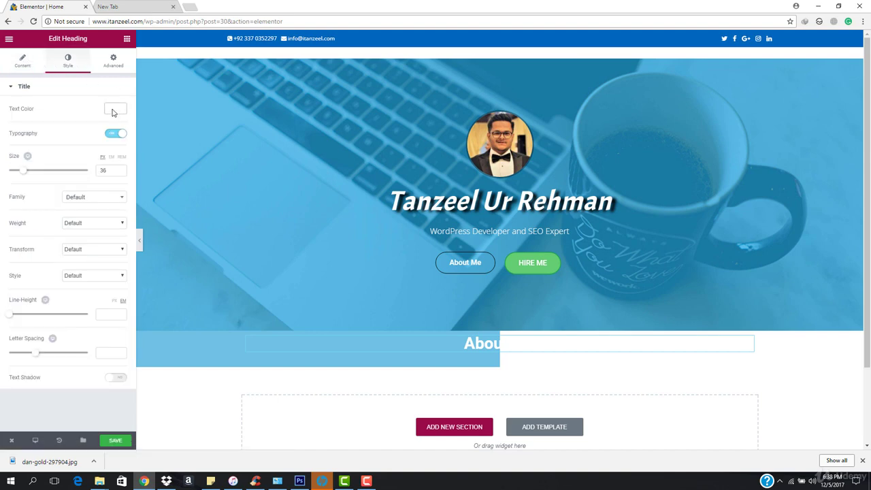
left_click(114, 111)
left_click(82, 216)
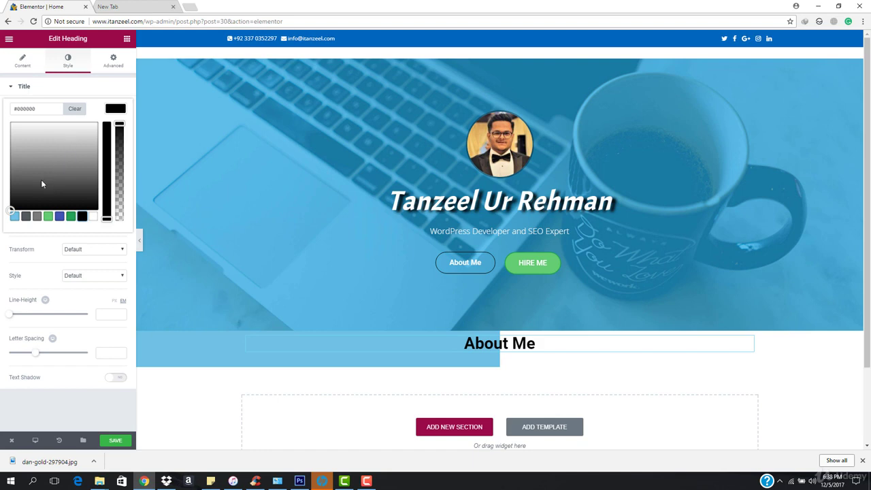
mouse_move(31, 189)
left_mouse_down()
mouse_move(28, 195)
mouse_move(31, 188)
left_mouse_up()
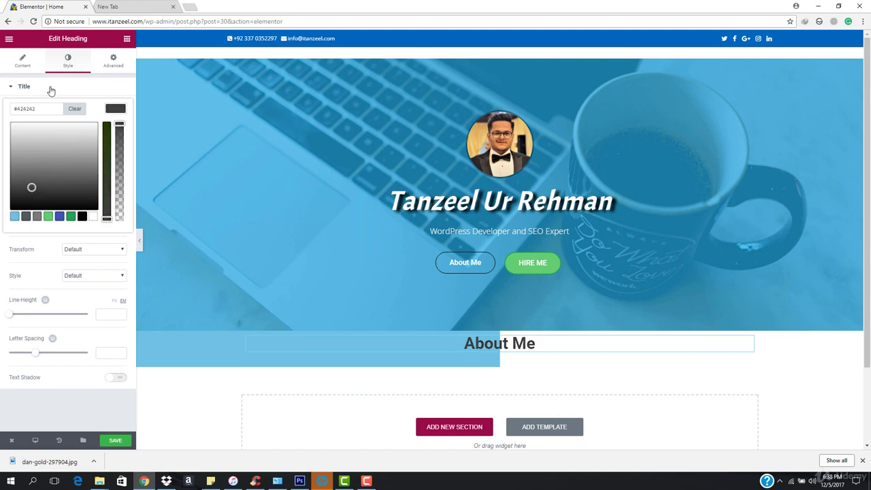
Increase the About Me heading's font size to 55 px.
left_click(23, 61)
left_click(68, 62)
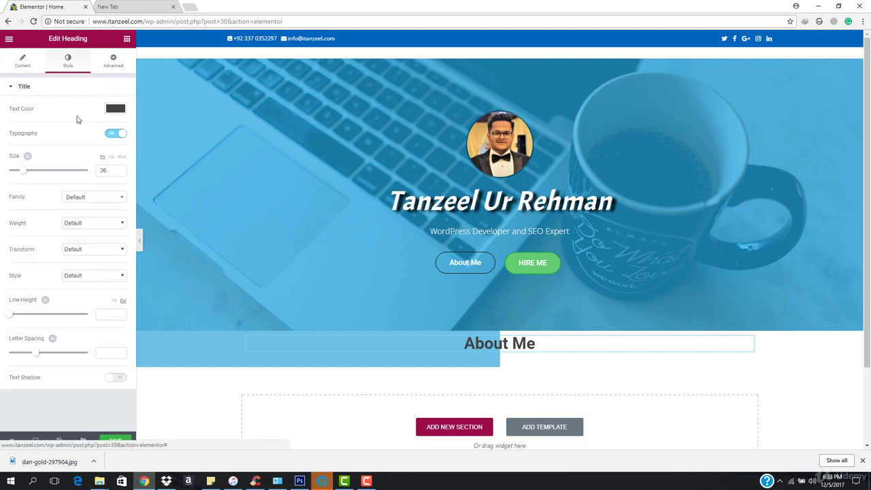
left_click_drag(24, 176, 31, 176)
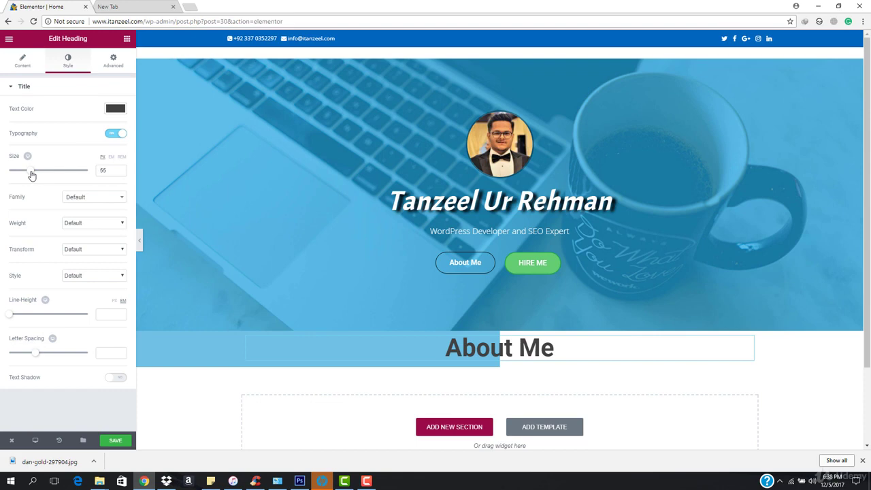
Set the About Me heading's font family to Open Sans and its weight to 600.
scroll(423, 315, "down", 2)
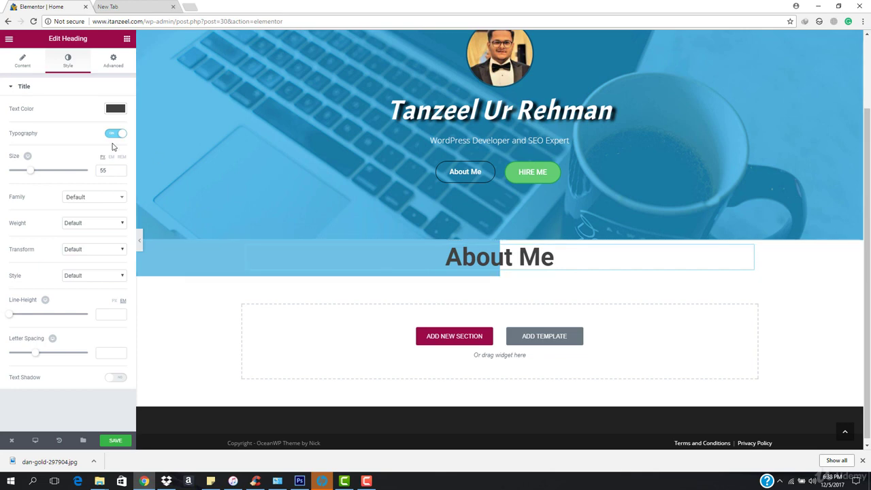
left_click(110, 198)
type("open")
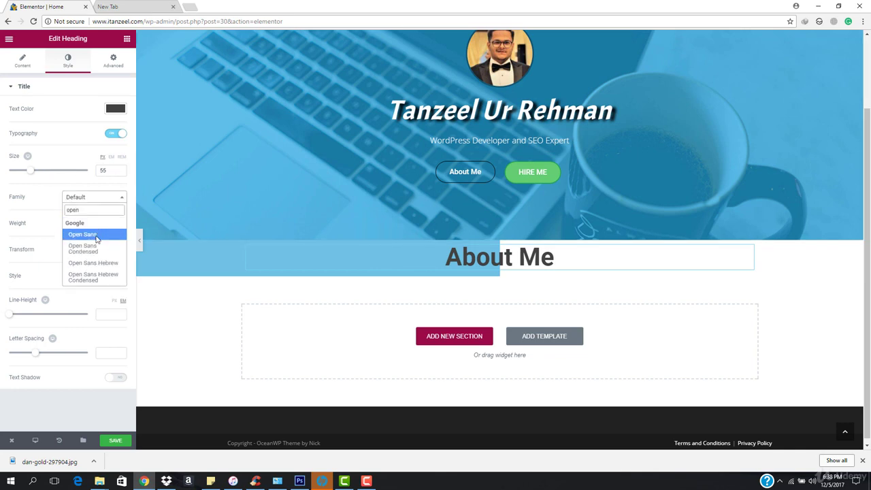
left_click(96, 235)
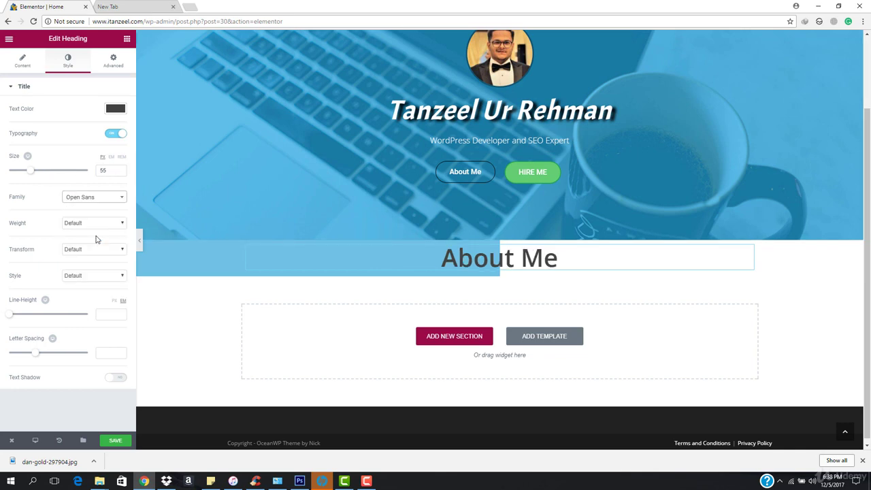
left_click(95, 226)
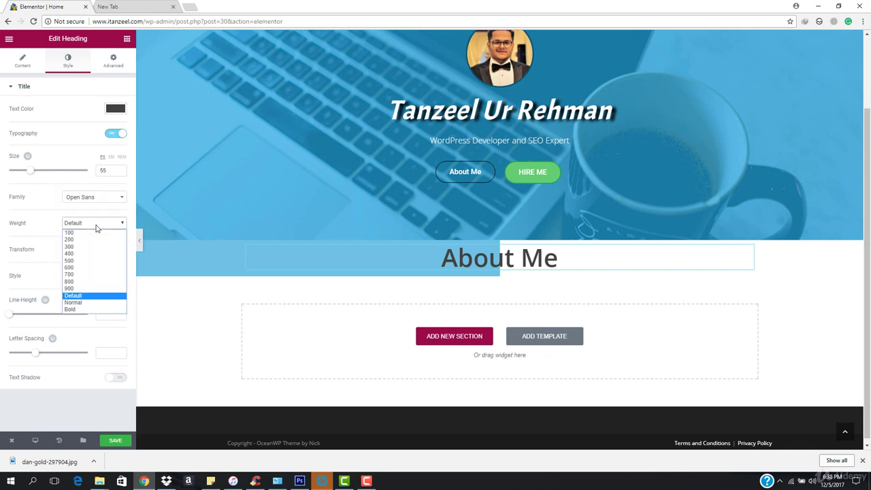
left_click(97, 268)
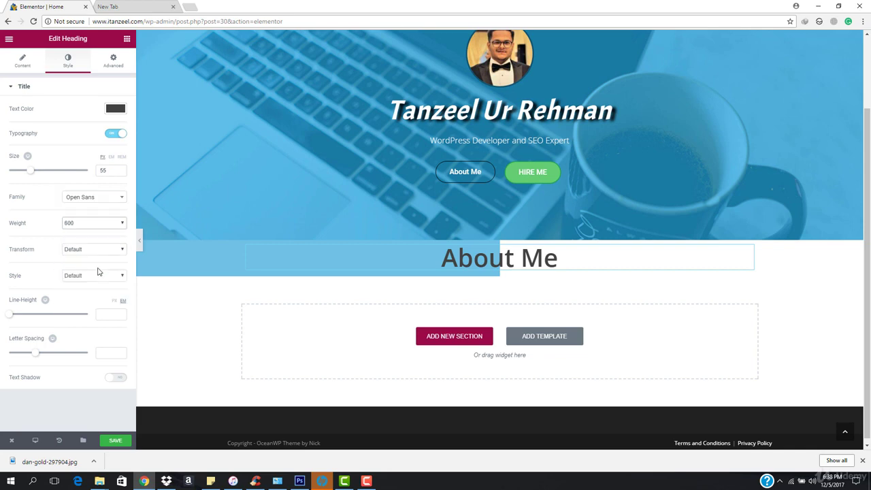
Set the About Me heading's font weight to 300 and its letter spacing to 1.6.
left_click(91, 225)
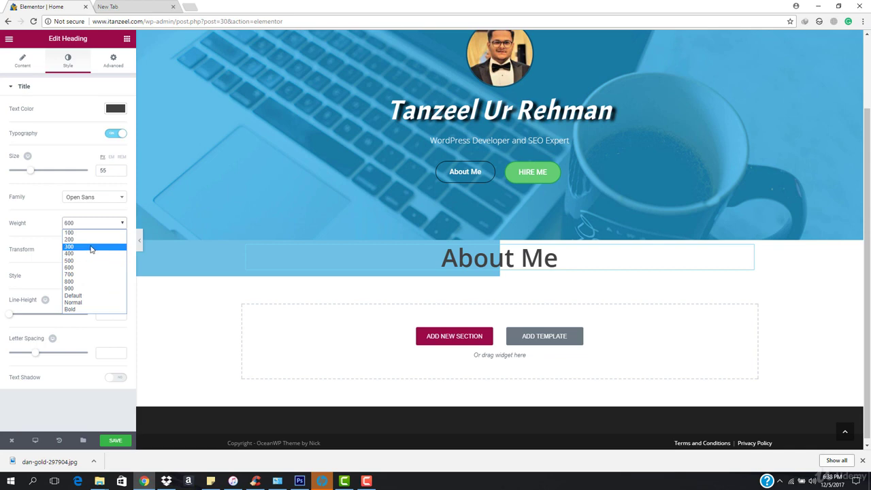
left_click(92, 249)
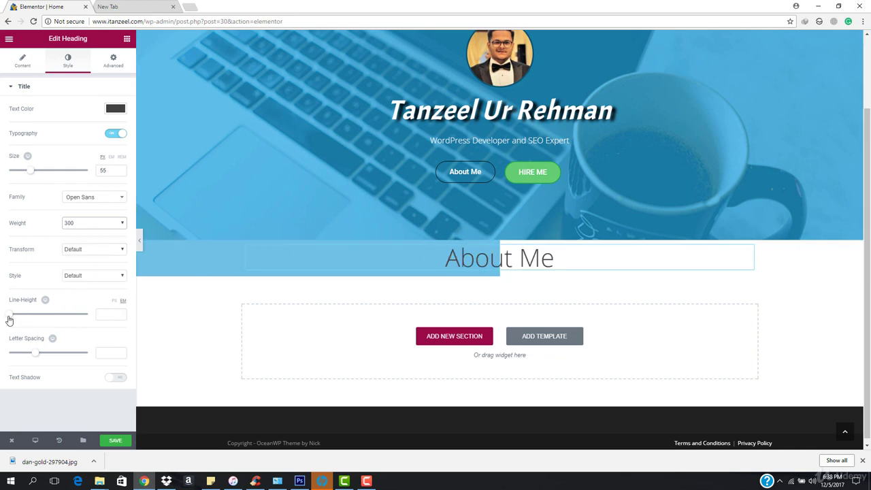
mouse_move(35, 354)
left_mouse_down()
mouse_move(53, 359)
mouse_move(45, 354)
left_mouse_up()
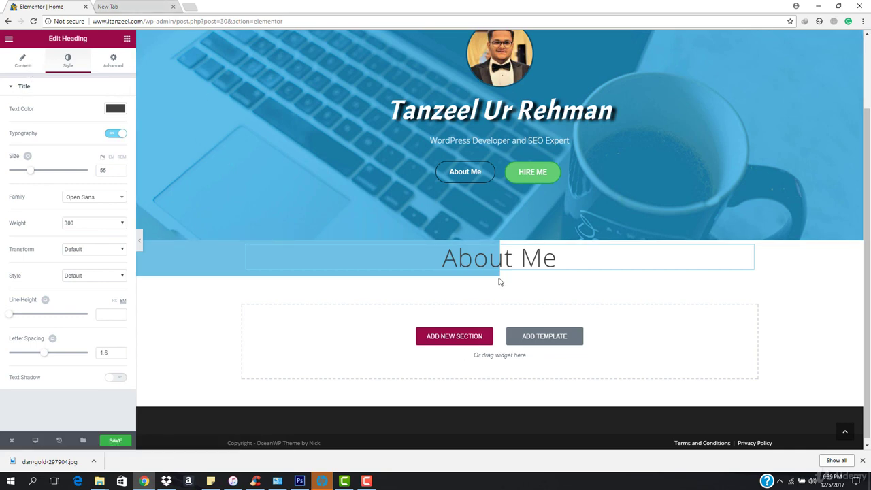
Unlink the About Me heading's padding values and set only its top padding to 25 px.
mouse_move(471, 243)
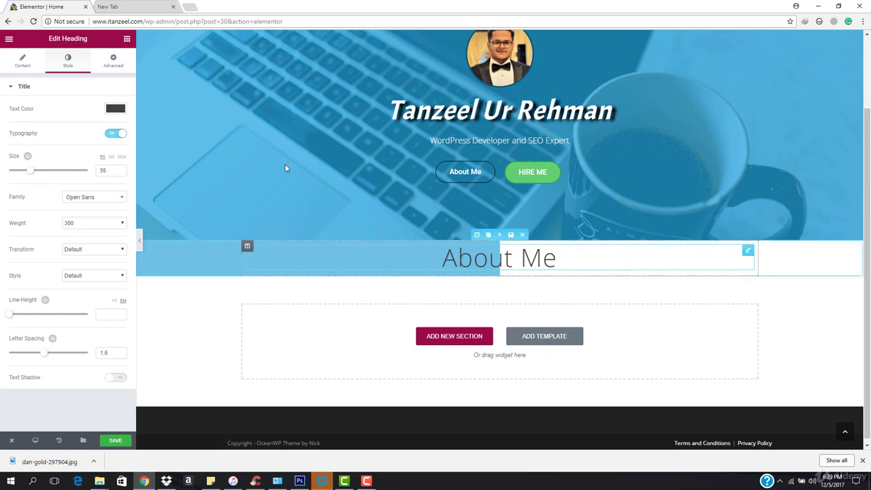
left_click(111, 63)
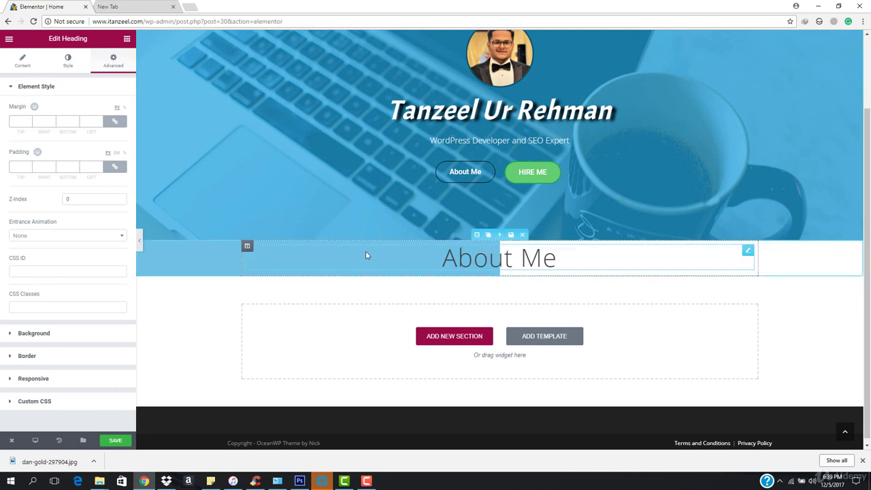
left_click(113, 169)
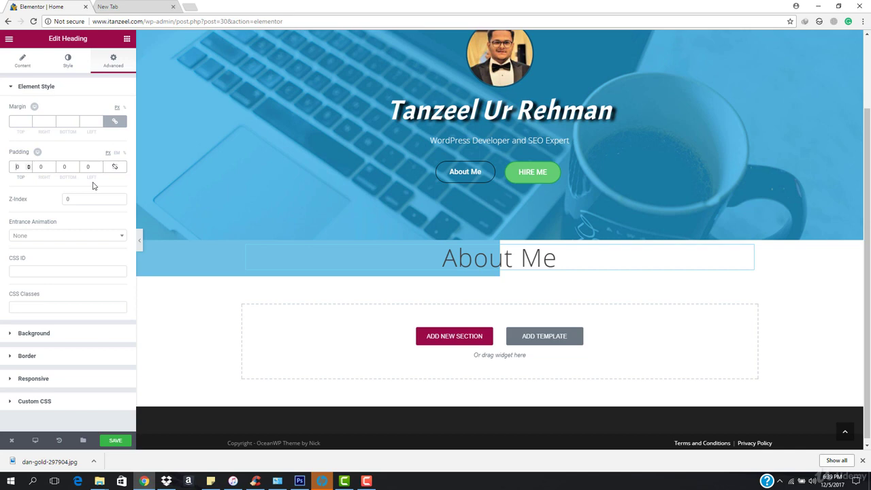
type("25")
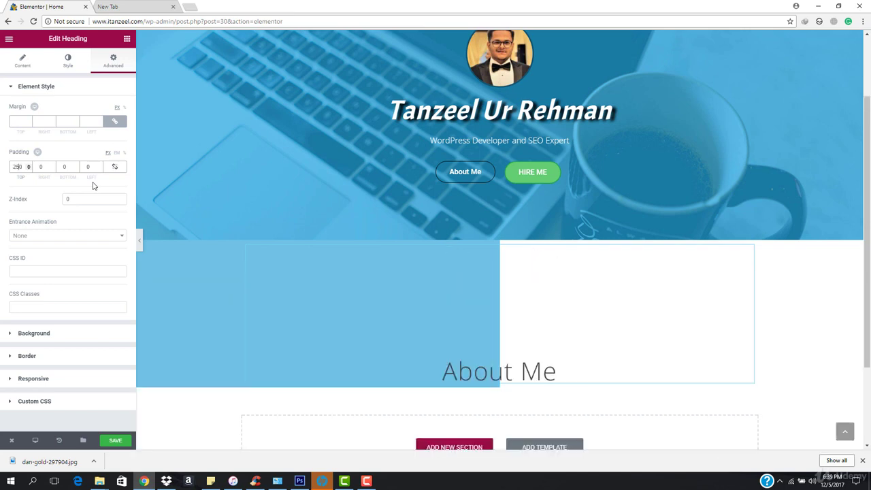
key("Delete")
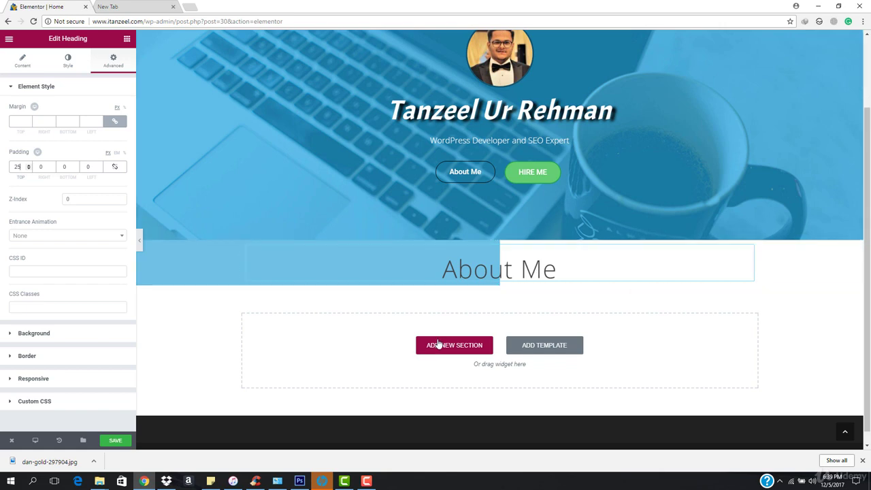
Insert a two-column inner section below the About Me heading and place a Text Editor widget in its left column.
left_click(127, 41)
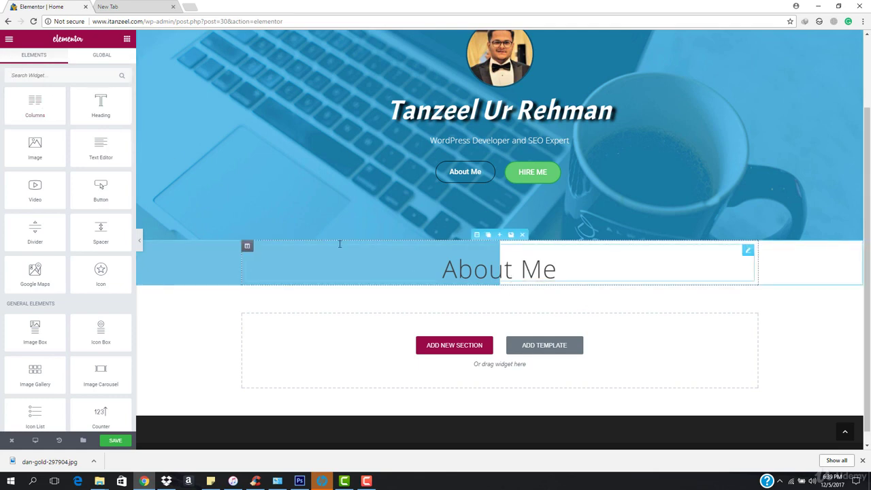
left_click_drag(15, 110, 500, 282)
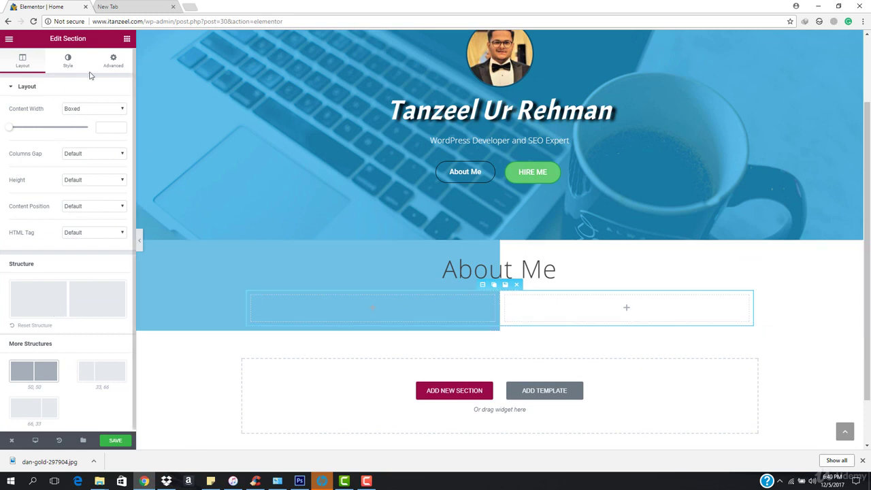
left_click(127, 39)
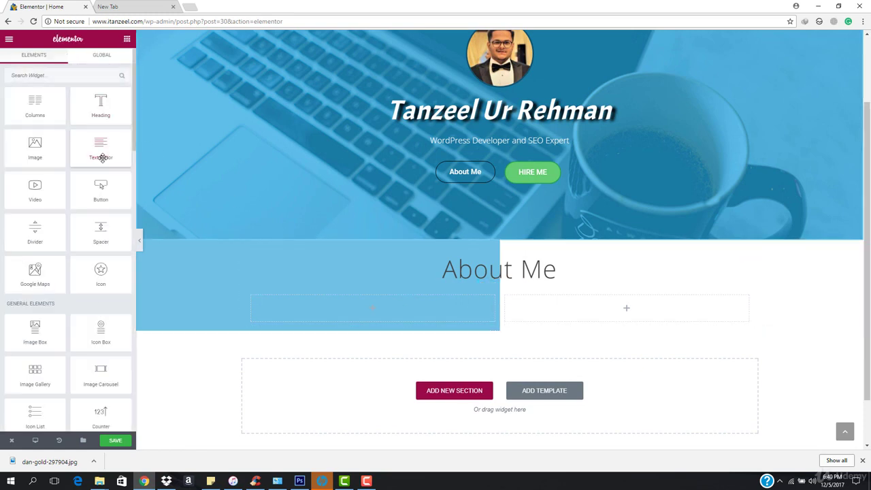
left_click_drag(102, 157, 427, 324)
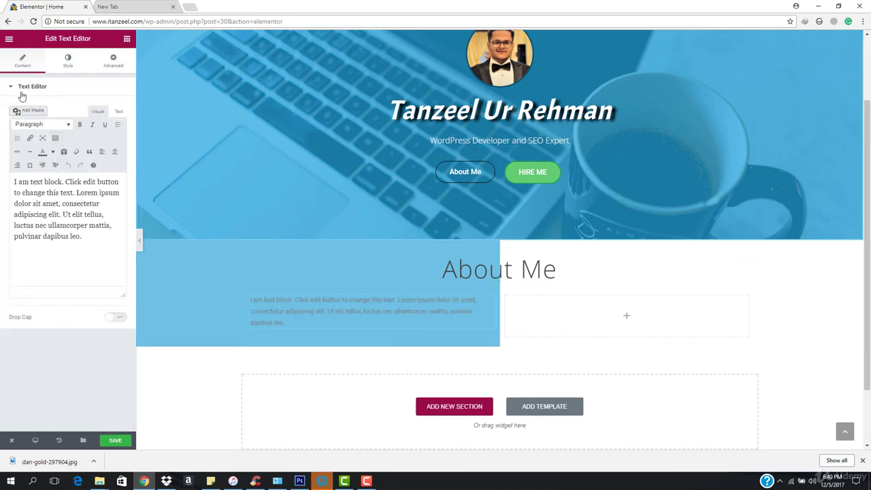
Add a Progress Bar widget to the right column beside the text block and duplicate it three times.
left_click(126, 40)
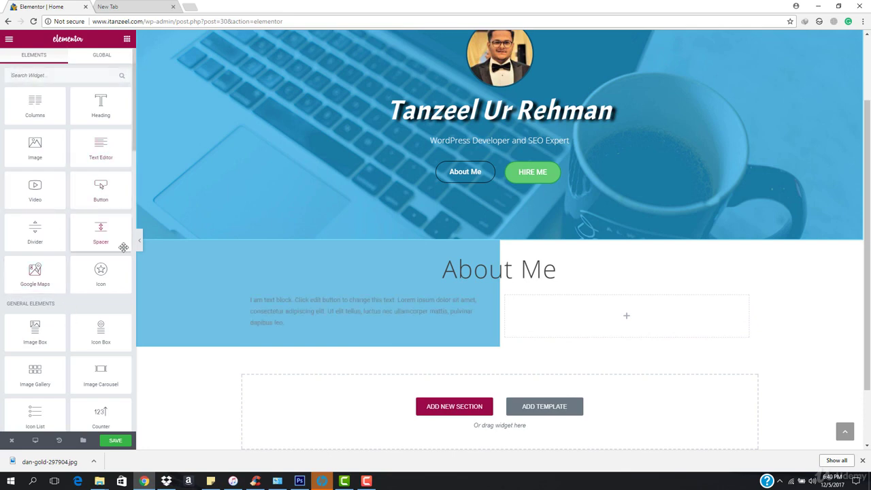
scroll(54, 245, "down", 3)
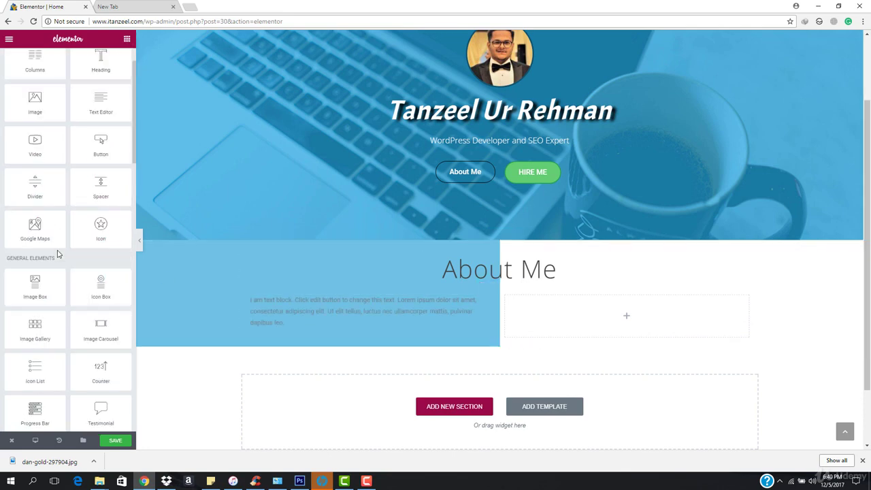
scroll(45, 329, "down", 1)
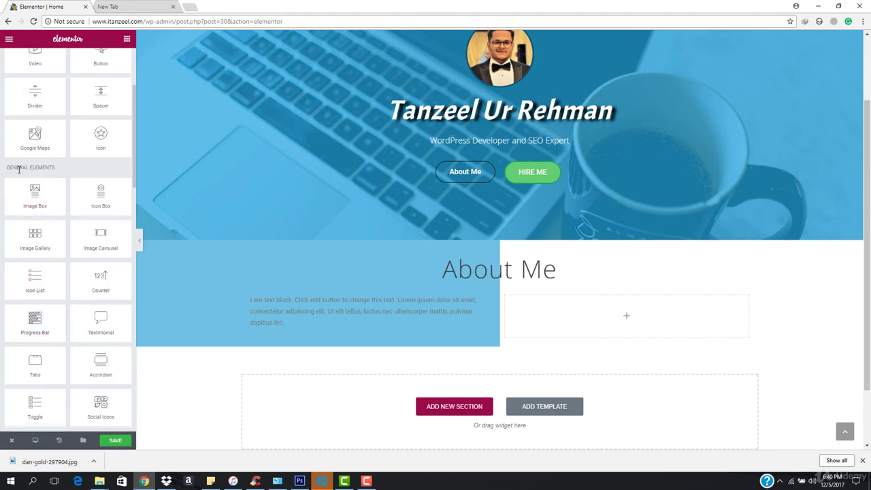
left_click_drag(88, 333, 628, 327)
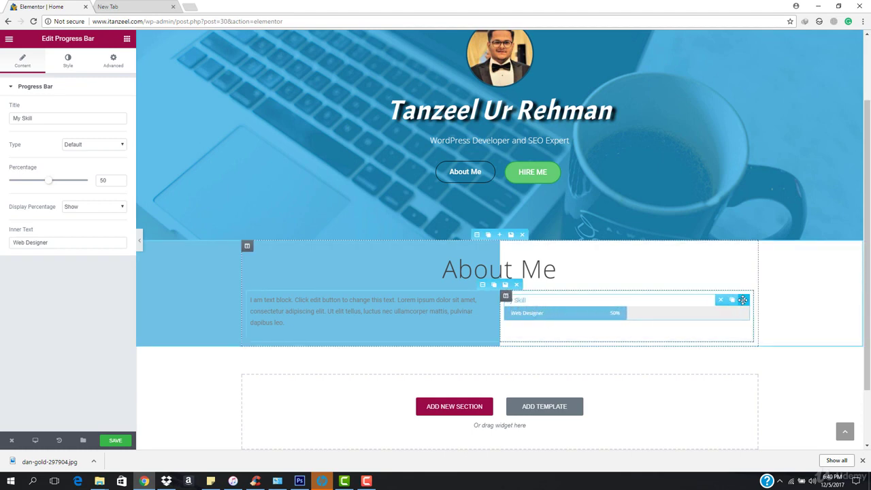
left_click(733, 300)
left_click(732, 300)
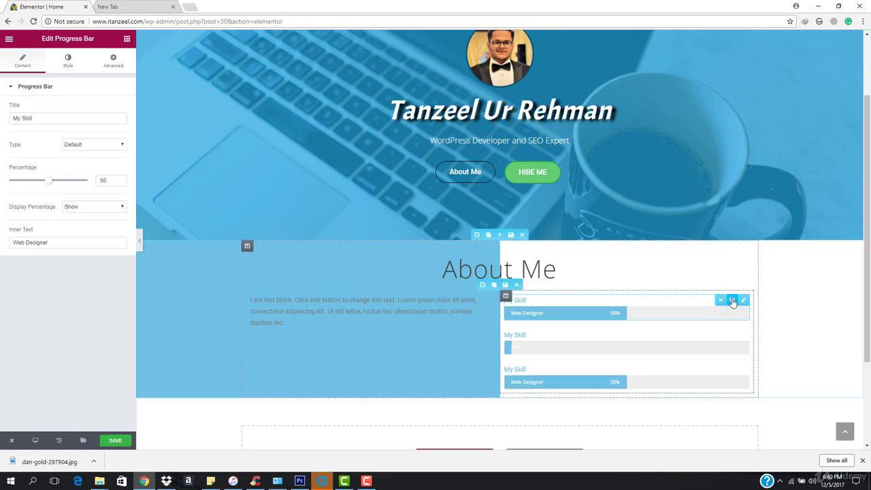
left_click(733, 300)
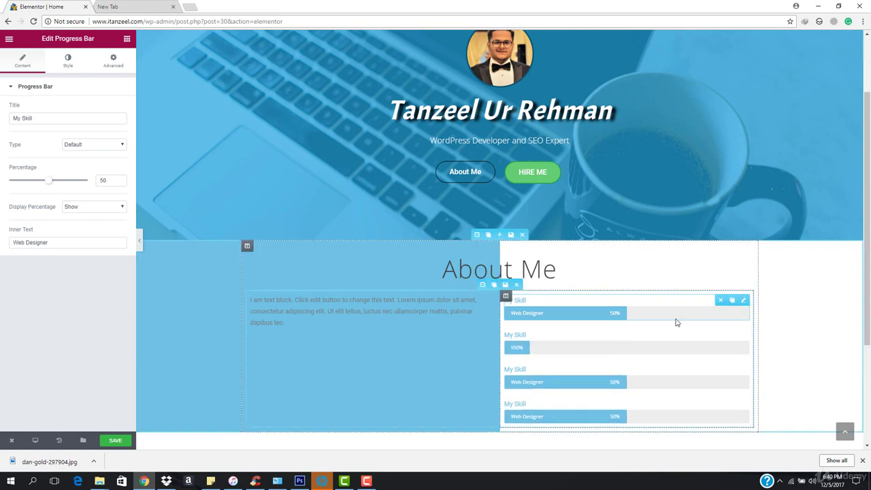
Replace the left column's placeholder text with the three-paragraph biography about WordPress work, teaching and software and graphic design.
scroll(577, 340, "down", 2)
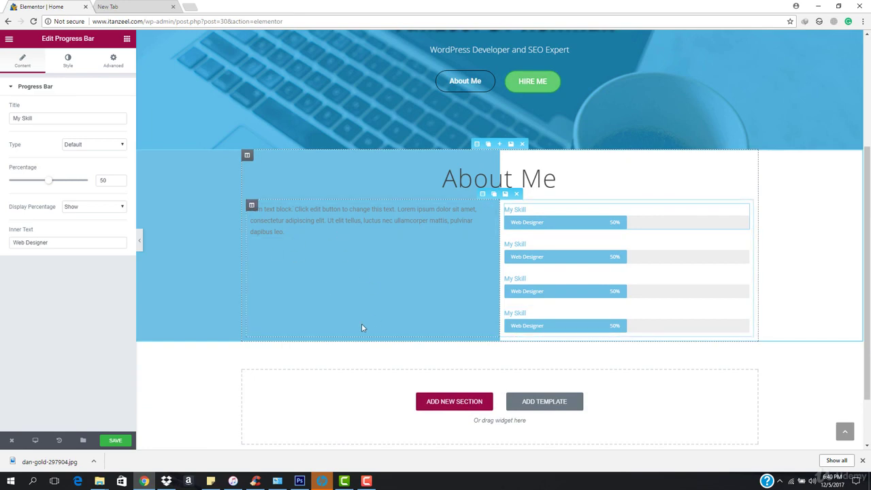
scroll(380, 275, "up", 1)
scroll(380, 275, "up", 3)
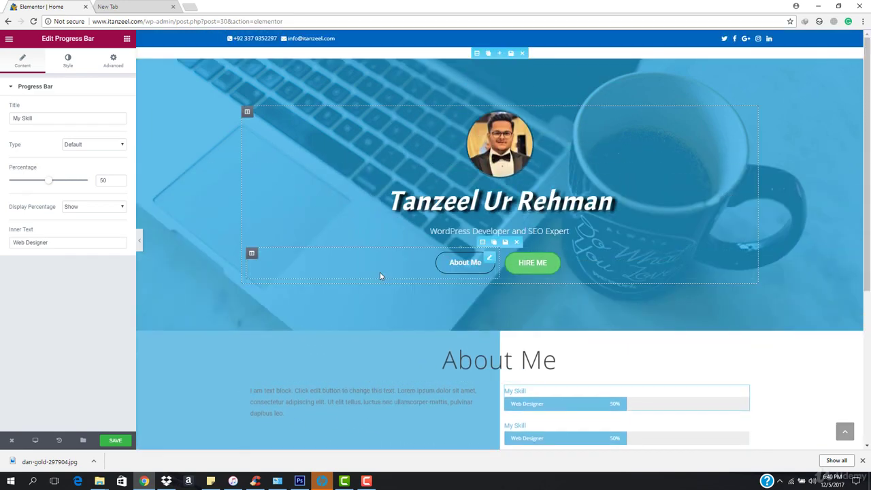
scroll(378, 274, "down", 4)
left_click(286, 230)
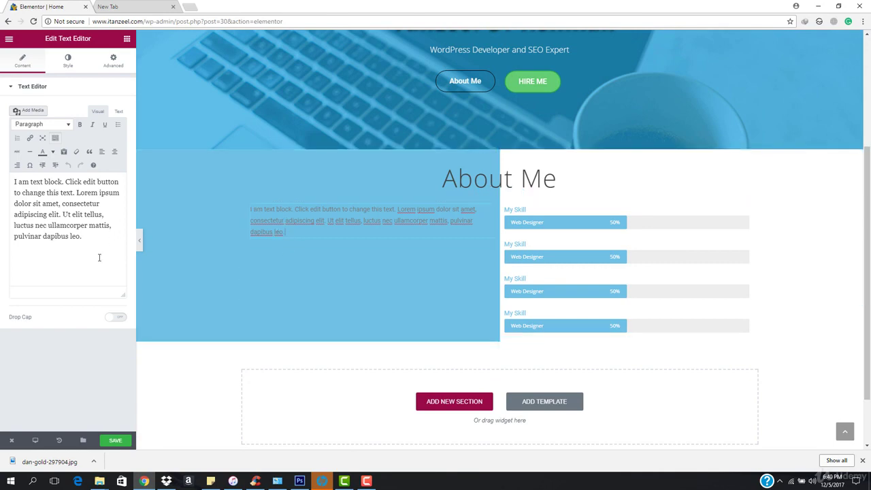
left_click(99, 261)
key("ctrl+a")
type("Tanzeel Ur Rehman has been working with WordPress since he was 13 years. He is the youngest Udemy instructor. He spends his whole day, practically every day, experimenting with HTML, CSS, and JavaScript; dabbling with Python and Ruby; and inhaling a wide variety of potential information through a few hundred RSS feeds. He build websites that delight and inform. He does it well.  He has a passion for teaching others, especially when it comes to WordPress and WordPress marketing. Tanzeel is also certified in WordPress and has developed, a lot of WordPress themes for numerous companies. He is also an SEO expert and when it comes to WordPress, he is the best.  Tanzeel is not only in the field of WordPress, Web Designing and development But he is also a Software engineer and not only that he can also be called a graphic designer. He is a techgeek, an article composer and an online teacher")
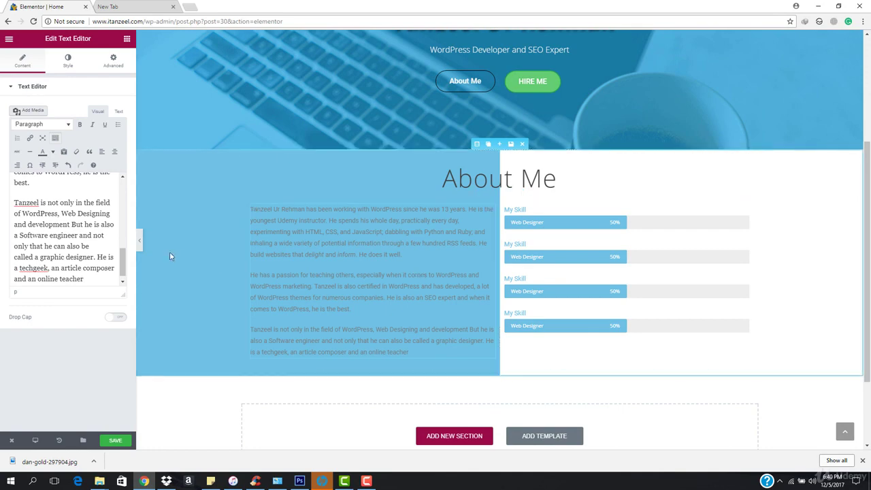
Delete the sentence "He is the youngest Udemy instructor." from the biography's first paragraph.
scroll(96, 248, "up", 3)
scroll(96, 249, "up", 5)
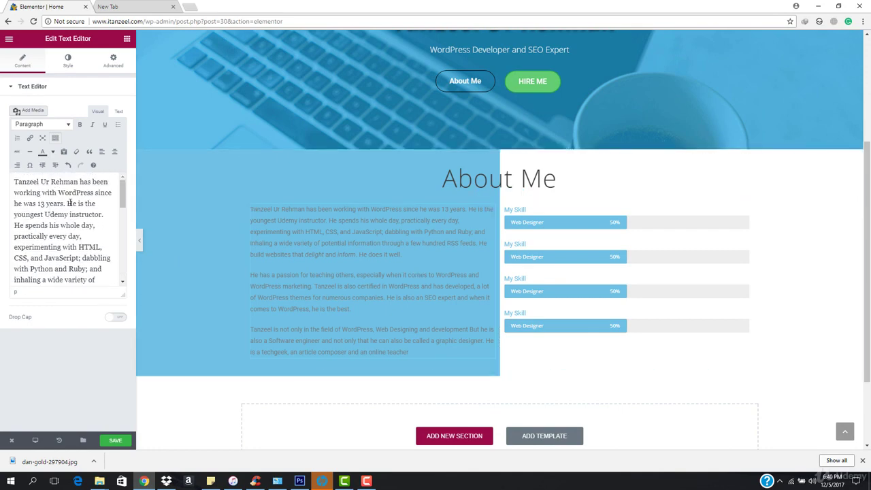
left_click_drag(68, 203, 115, 213)
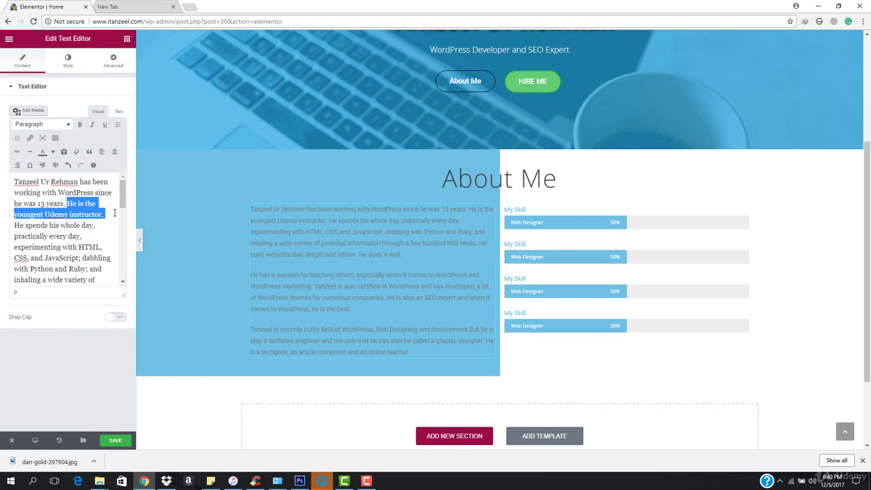
key("Delete")
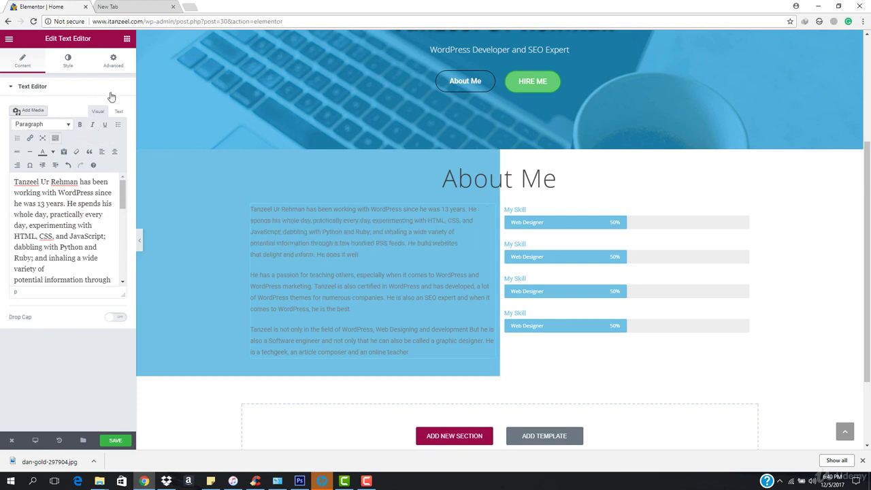
Set the biography's text color to black #000000.
scroll(388, 240, "up", 2)
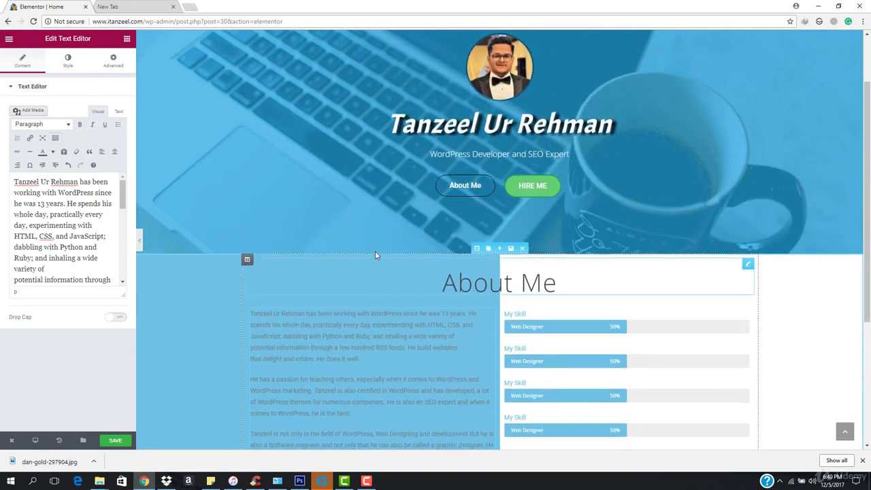
scroll(375, 252, "up", 1)
scroll(375, 252, "down", 1)
left_click(69, 63)
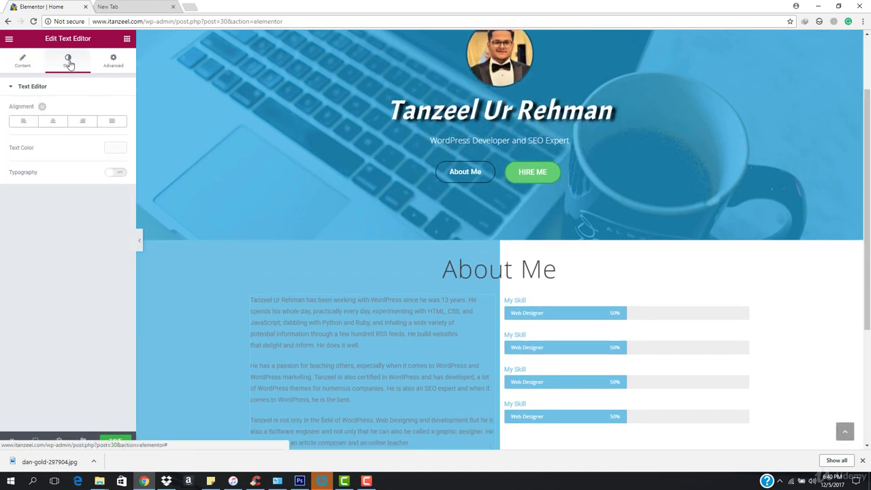
left_click(114, 151)
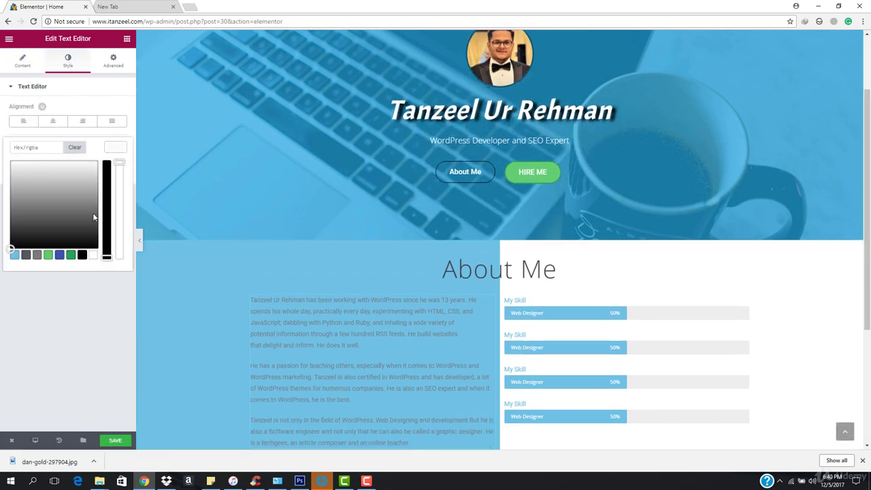
left_click(82, 255)
Change the title of the first progress bar in the right column to HTML.
scroll(373, 249, "down", 1)
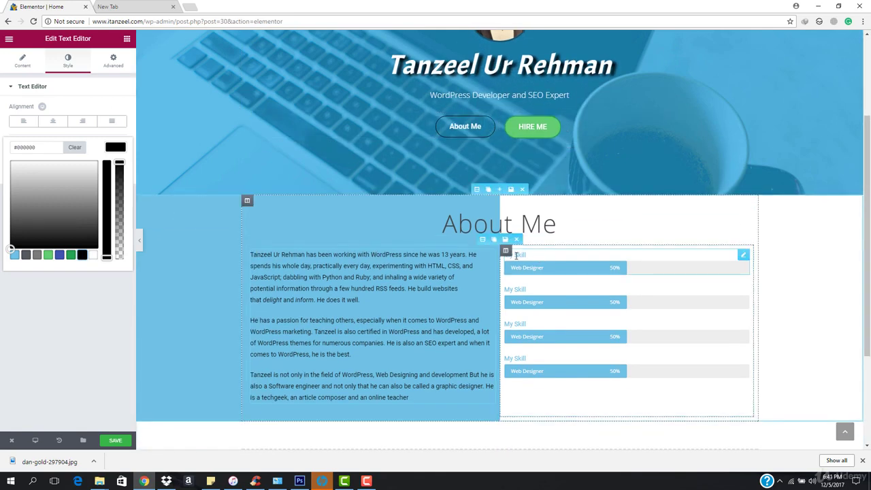
left_click(516, 255)
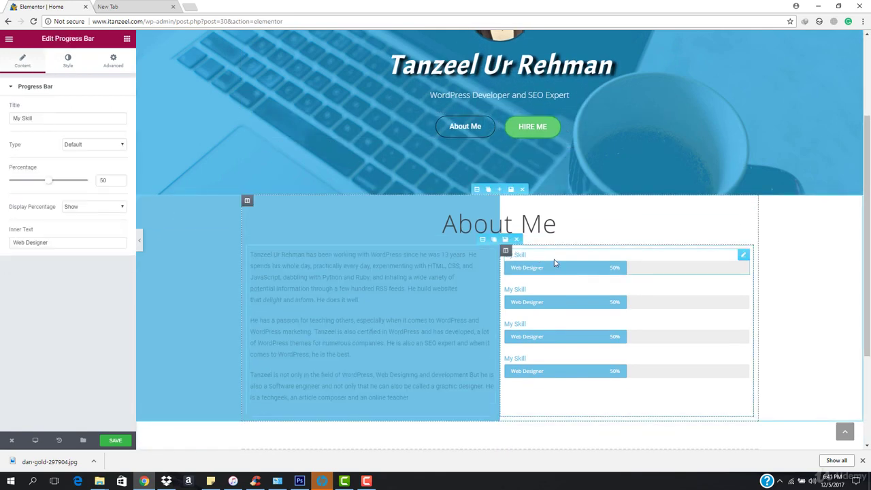
triple_click(62, 122)
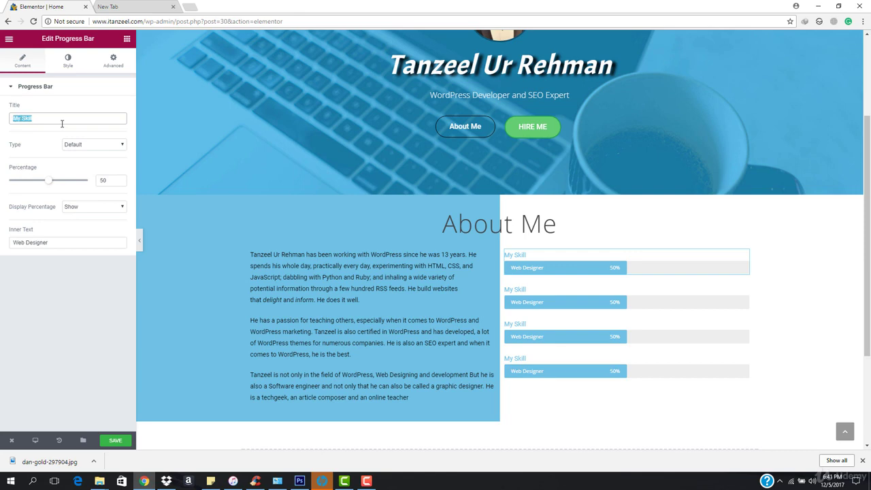
type("JTML")
key("BackSpace")
key("BackSpace")
key("BackSpace")
key("BackSpace")
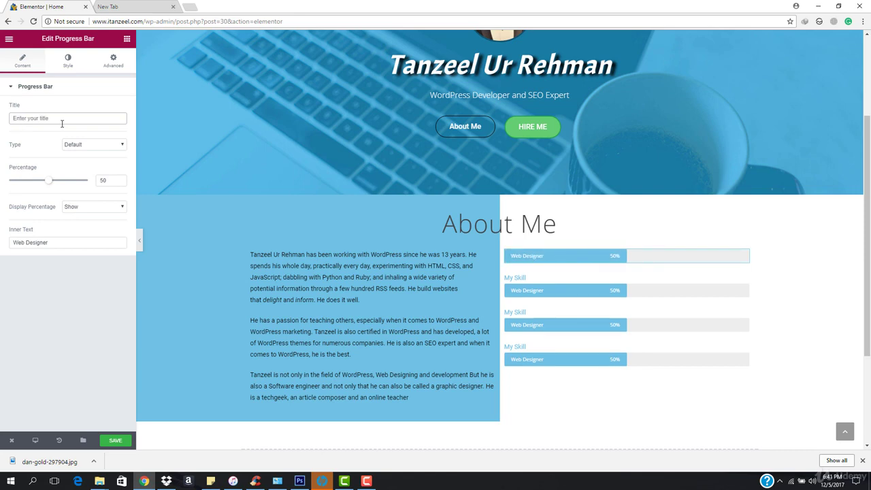
type("HTML")
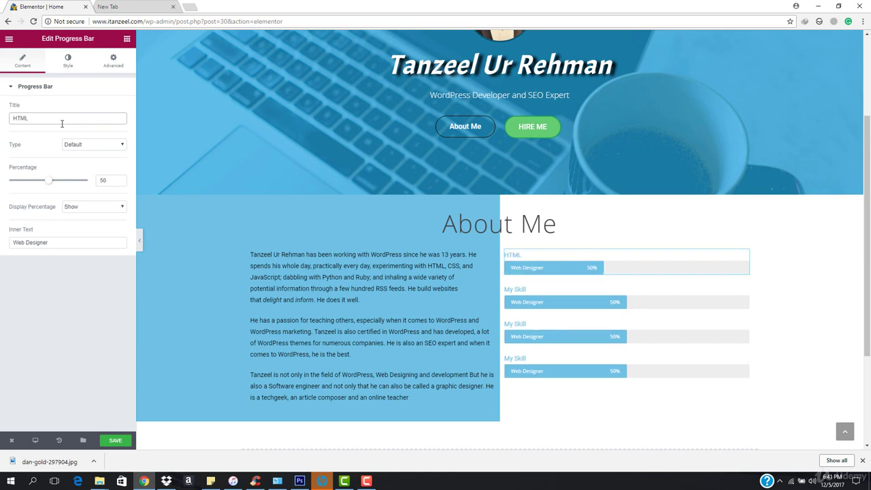
Set the first progress bar's percentage to 92, keeping its type at Default and its percentage display at Show.
left_click_drag(51, 185, 83, 189)
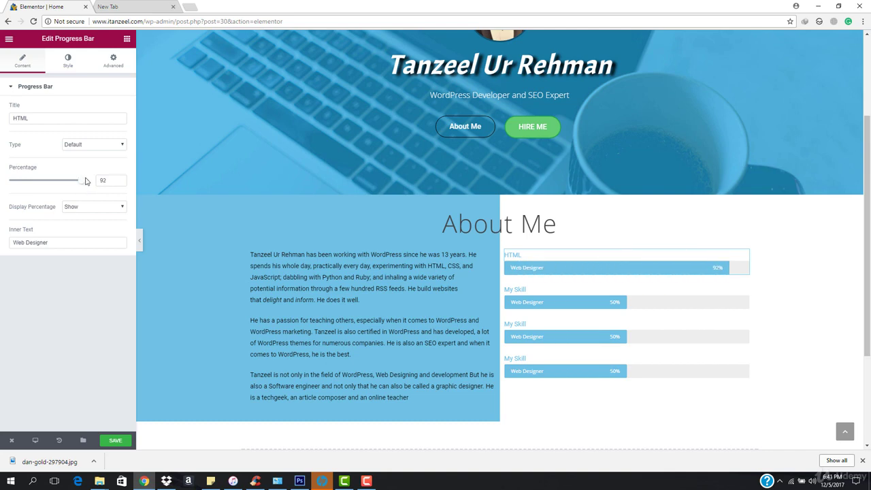
left_click(98, 146)
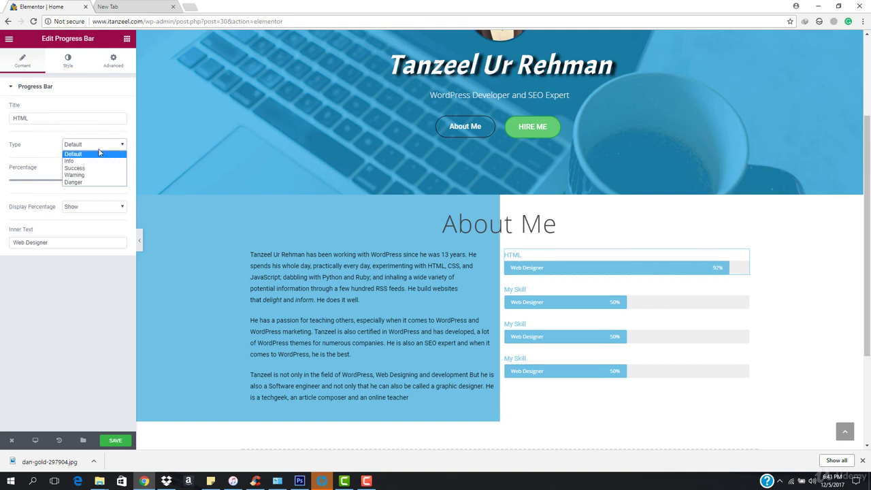
left_click(99, 152)
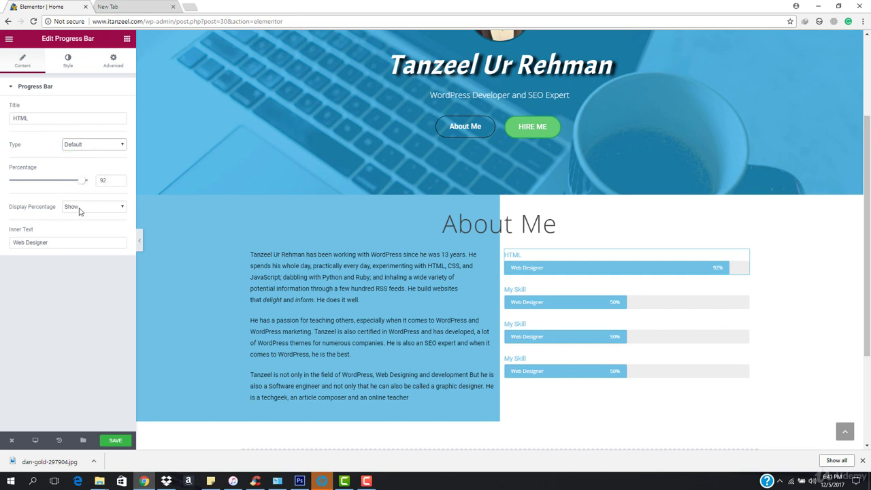
left_click(79, 210)
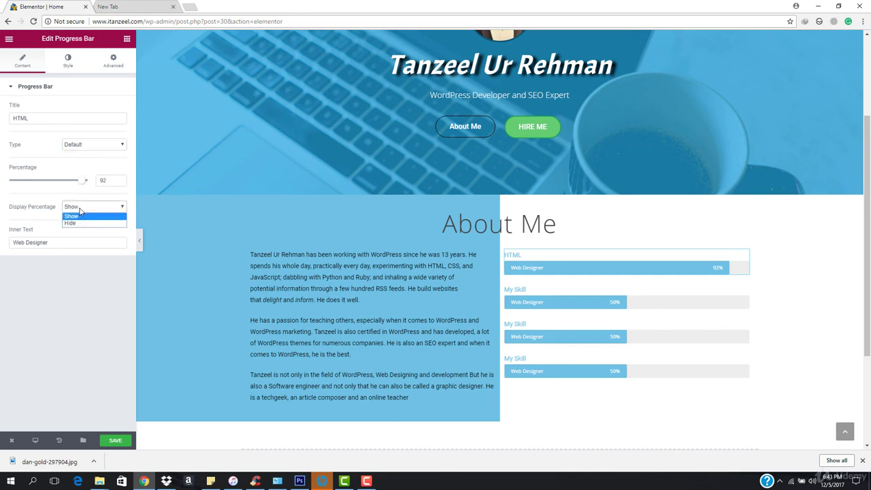
left_click(76, 216)
Replace the first progress bar's inner text with HTML and clear its title.
left_click(66, 244)
key("ctrl+a")
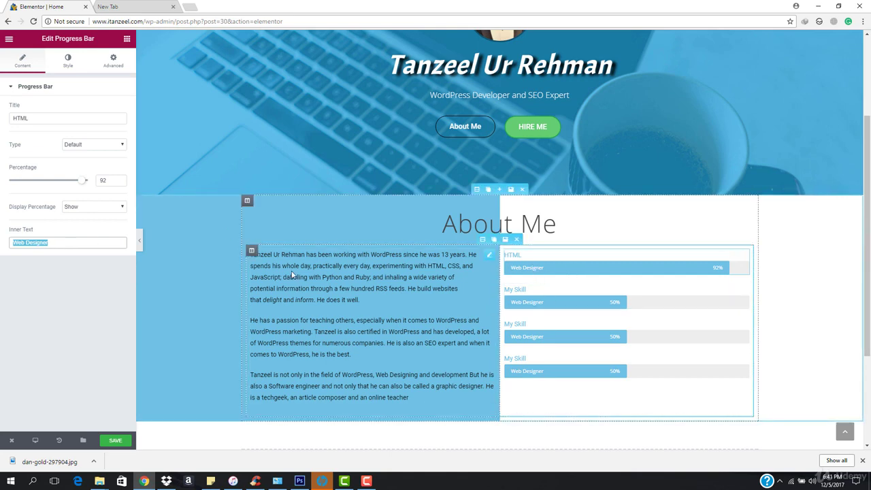
key("BackSpace")
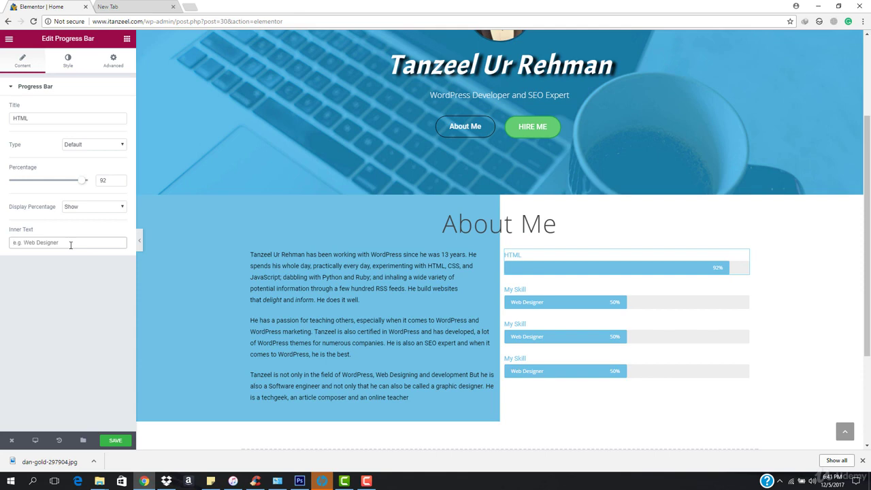
type("HTML")
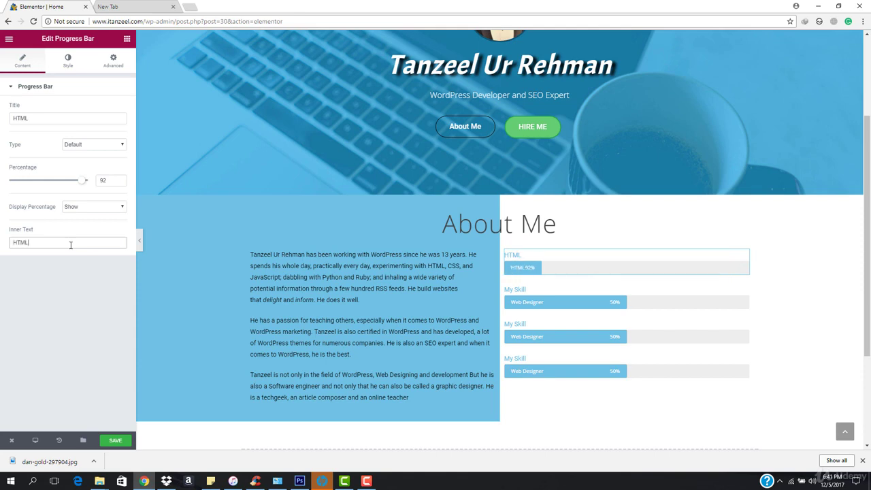
left_click(49, 119)
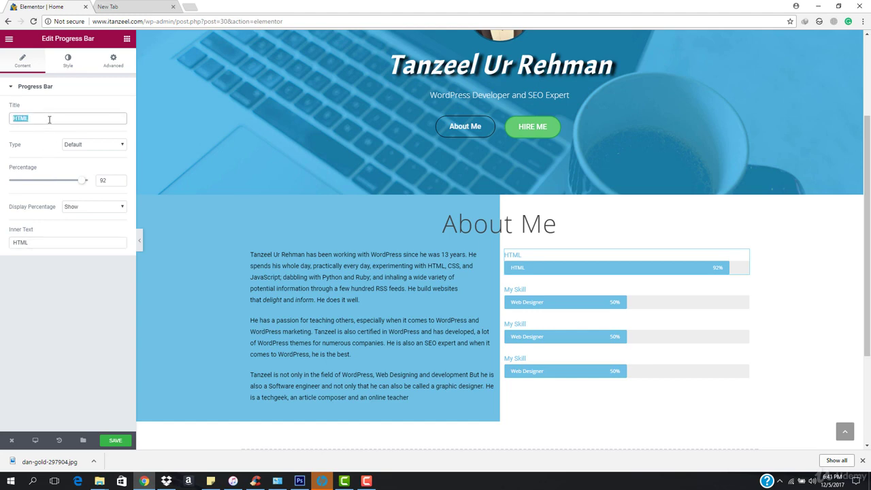
key("BackSpace")
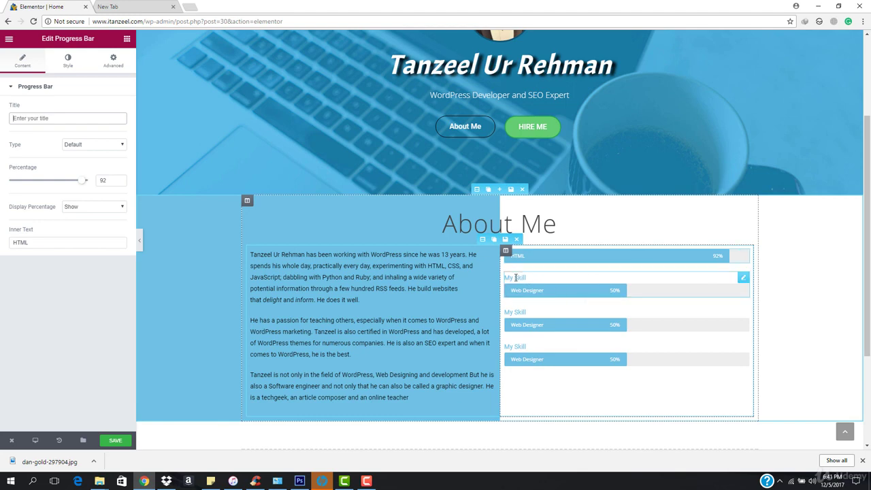
Clear the second progress bar's title, change its inner text to CSS and set its percentage to 89.
left_click(563, 290)
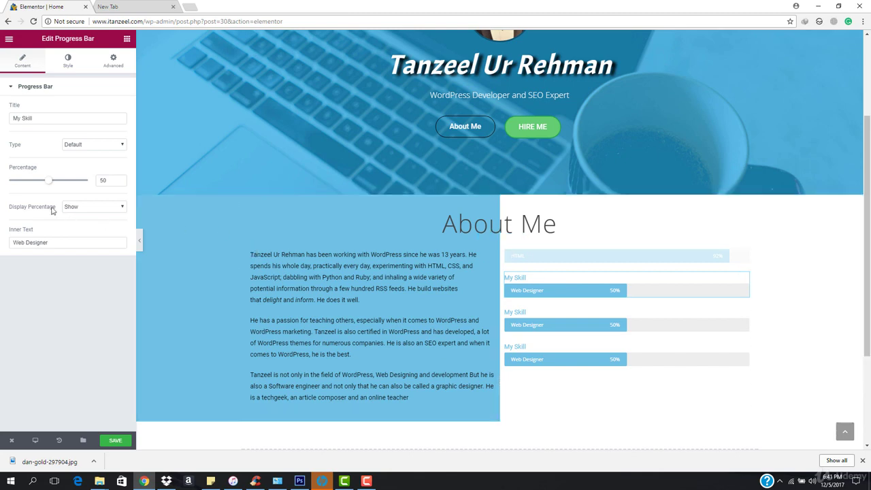
triple_click(58, 120)
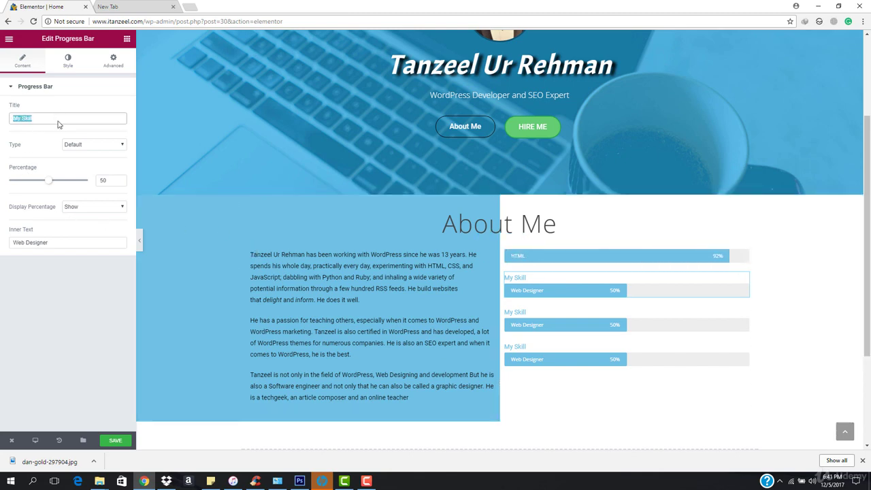
key("BackSpace")
triple_click(56, 251)
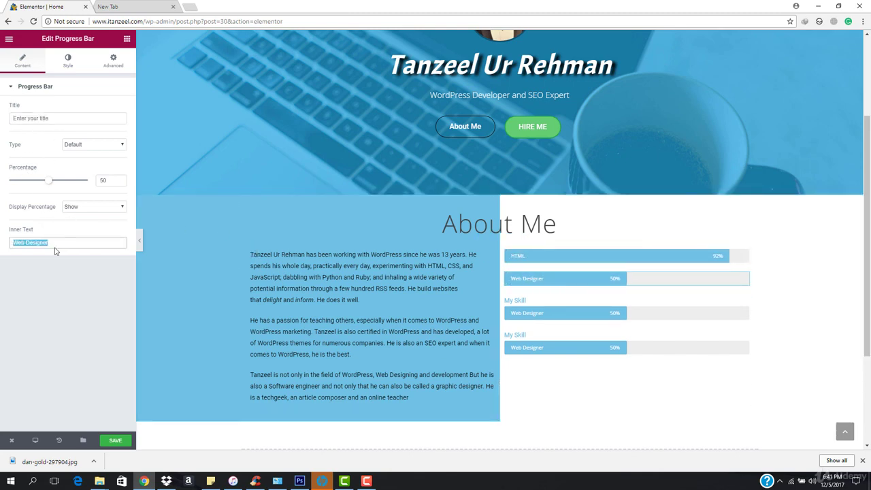
type("CSS")
left_click_drag(51, 186, 85, 187)
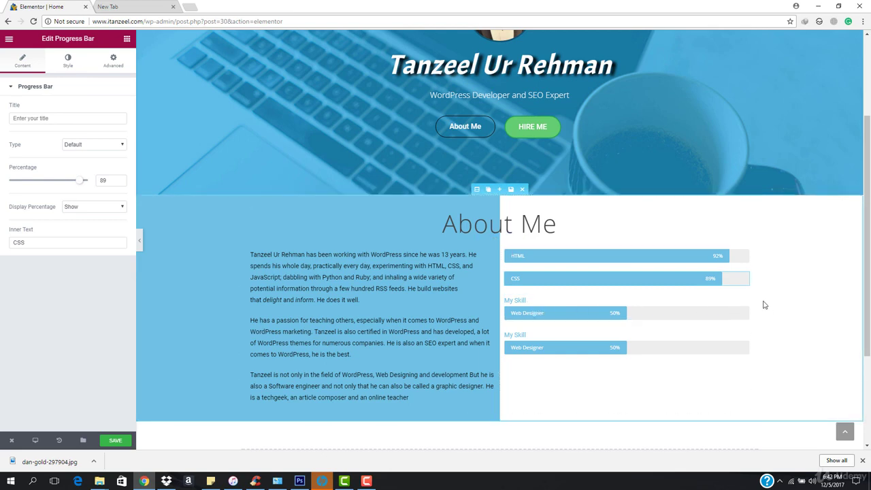
Delete the two remaining My Skill progress bars and duplicate the CSS bar four times.
left_click(723, 301)
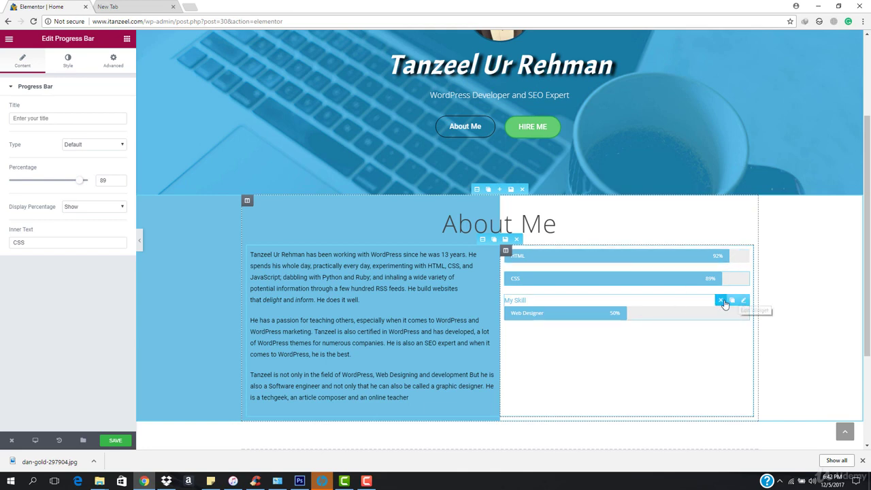
left_click(723, 301)
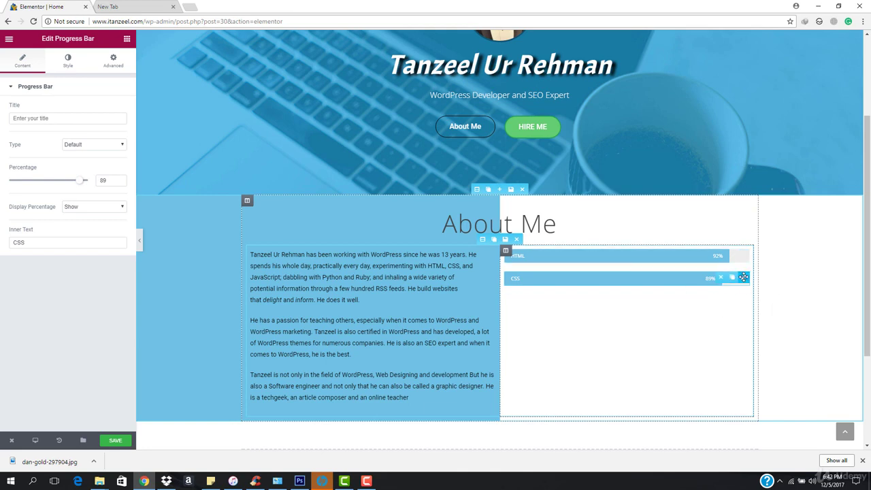
left_click(733, 279)
left_click(732, 278)
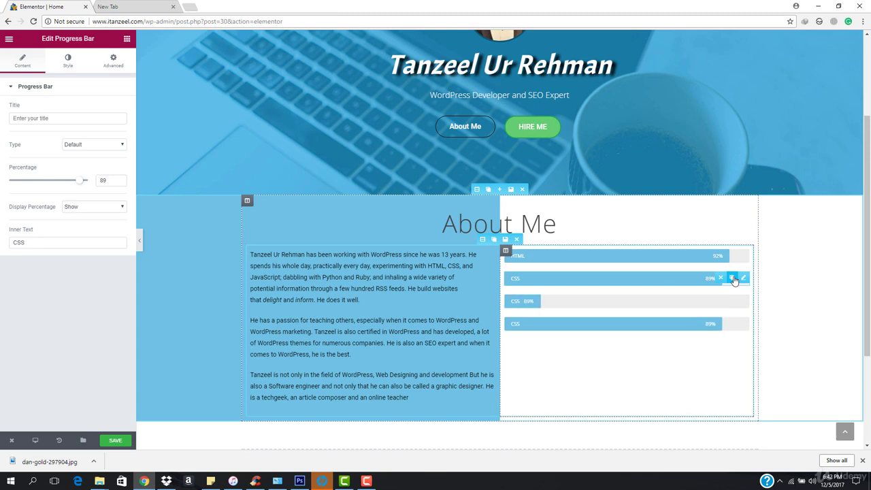
left_click(732, 279)
left_click(732, 278)
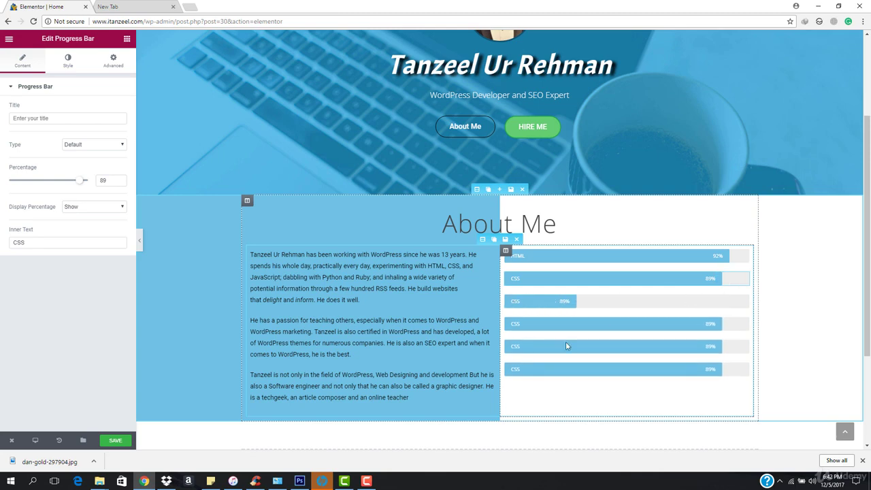
Change the third progress bar's inner text to Java Script and set its percentage to 80.
left_click(540, 303)
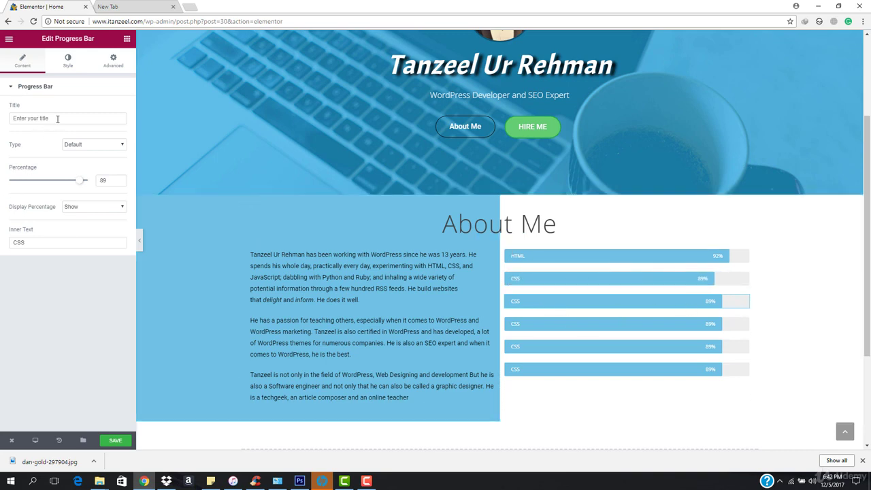
double_click(55, 243)
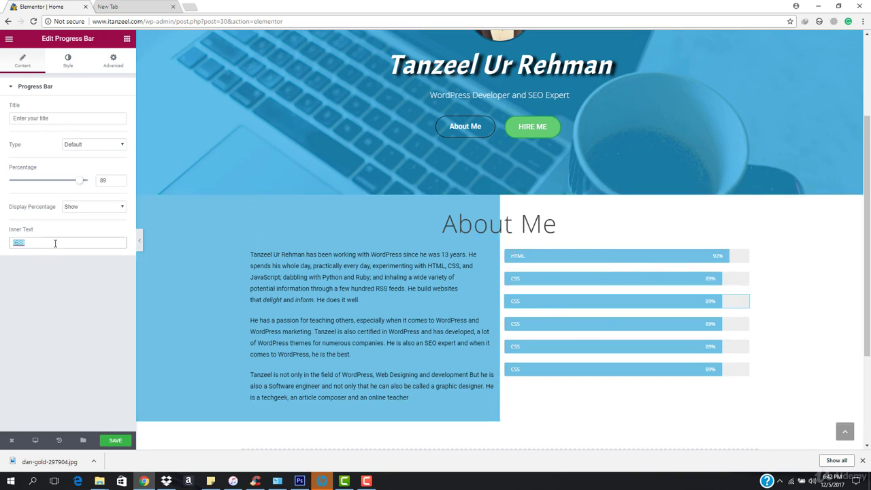
type("Java")
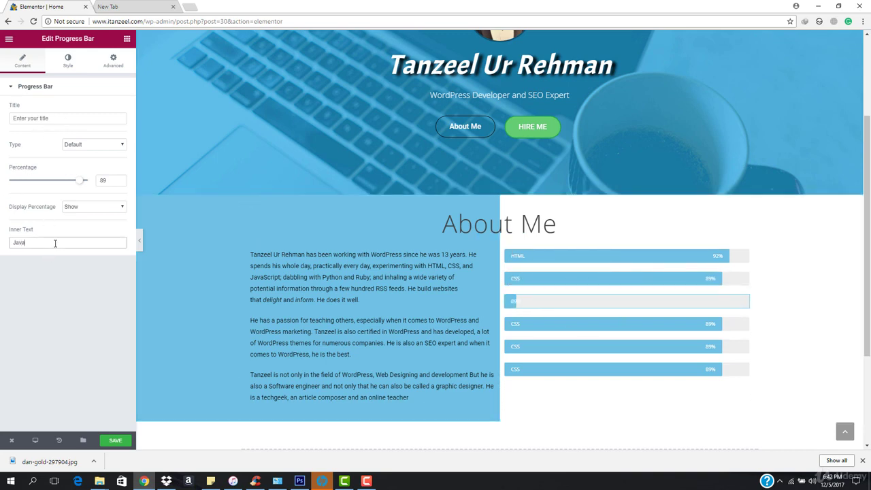
type(" Scrip")
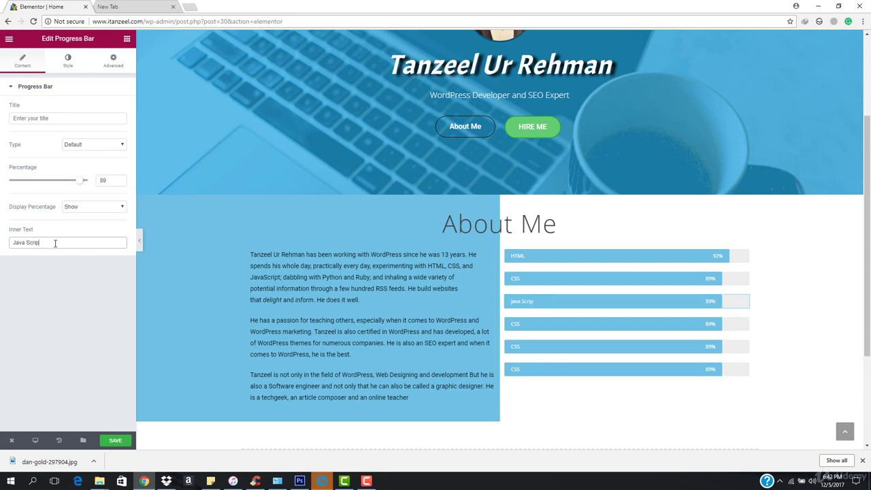
left_click(93, 247)
type("t")
left_click_drag(81, 182, 74, 186)
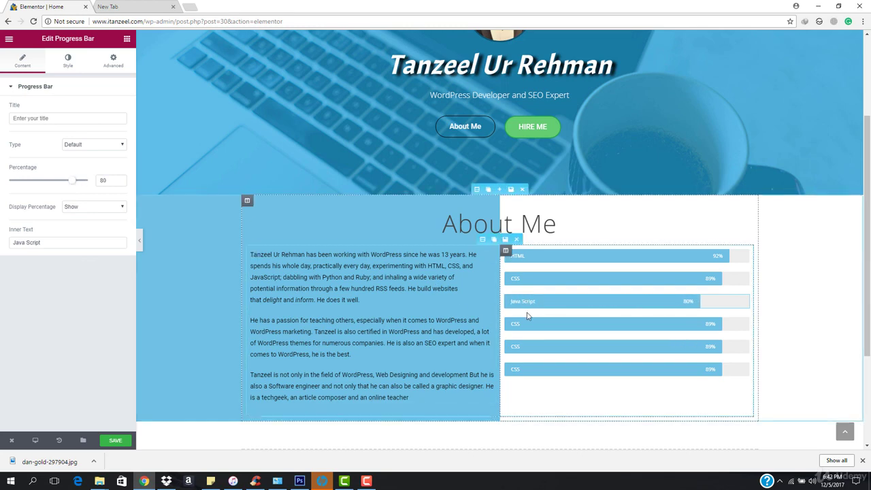
Change the fourth progress bar's inner text to PHP and set its percentage to 76.
left_click(556, 321)
left_click(47, 247)
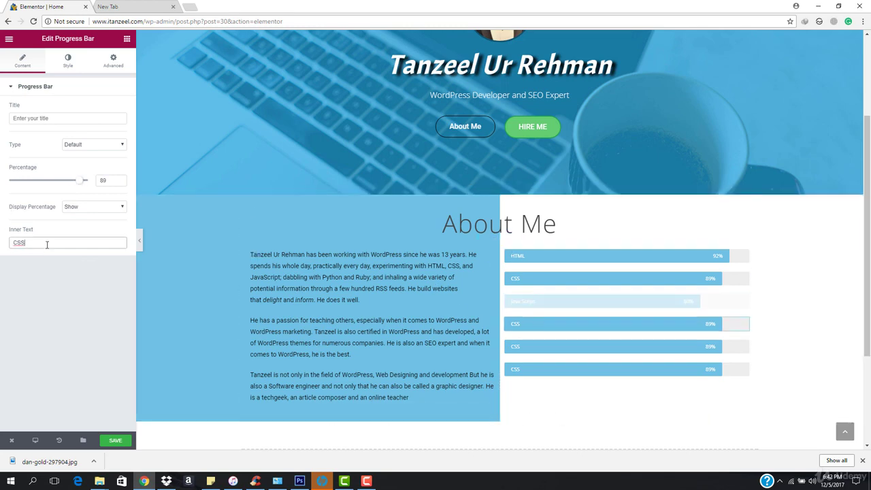
double_click(46, 247)
type("PHP")
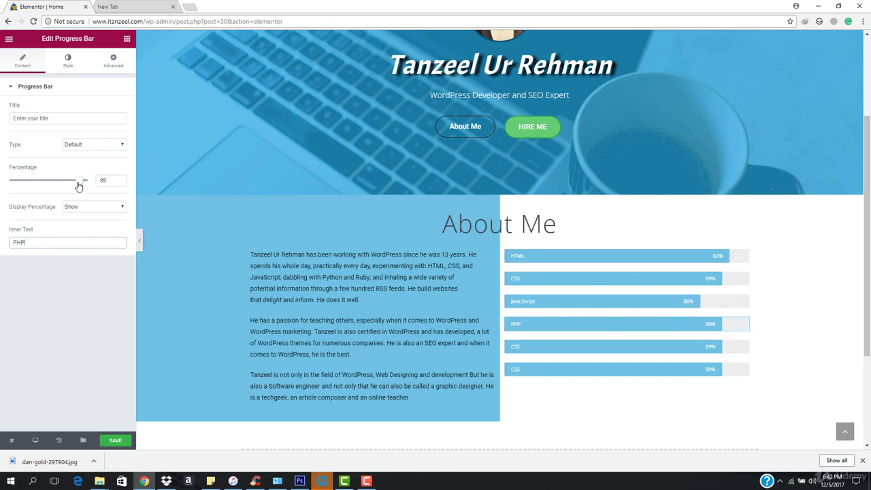
left_click_drag(78, 181, 69, 183)
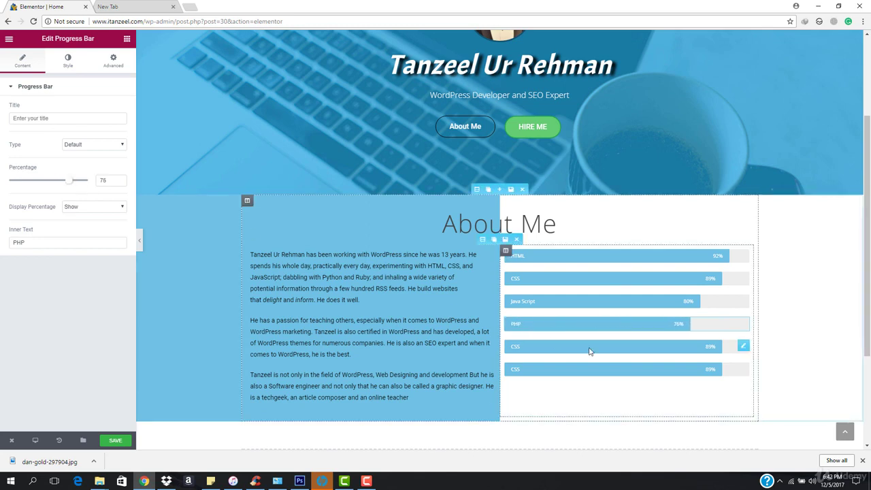
Change the fifth progress bar's inner text to WordPress and set its percentage to 95.
left_click(623, 352)
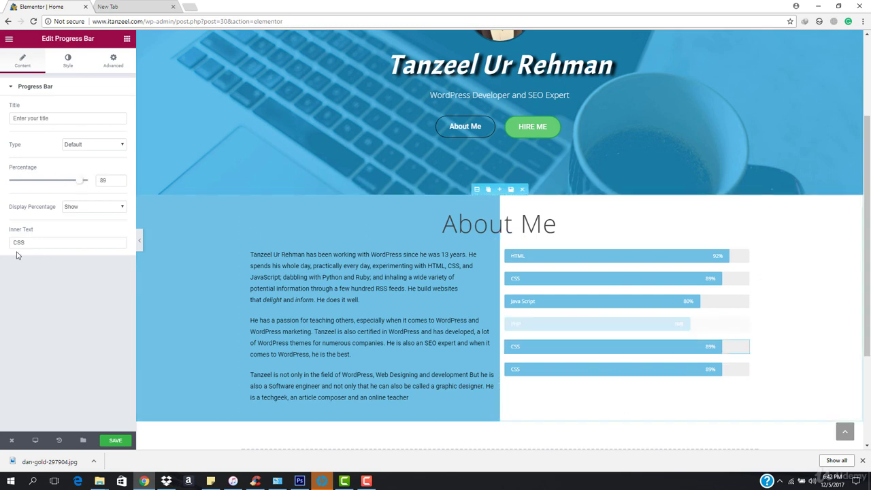
triple_click(48, 247)
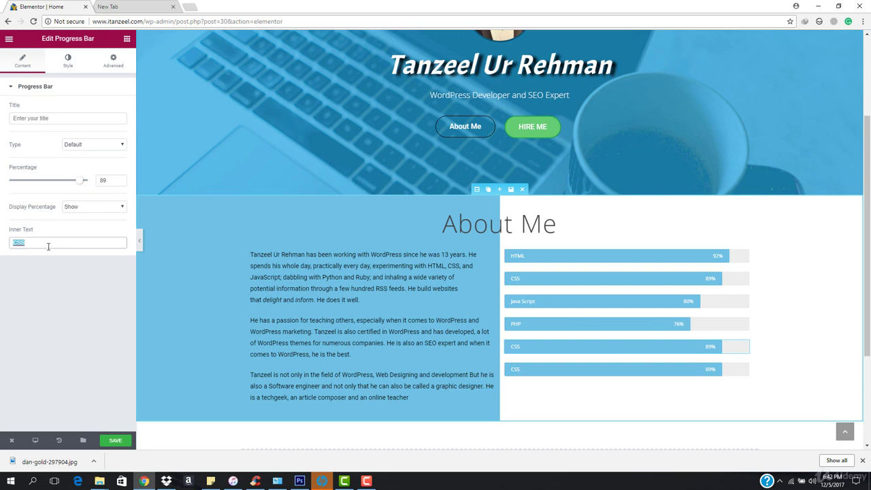
type("W")
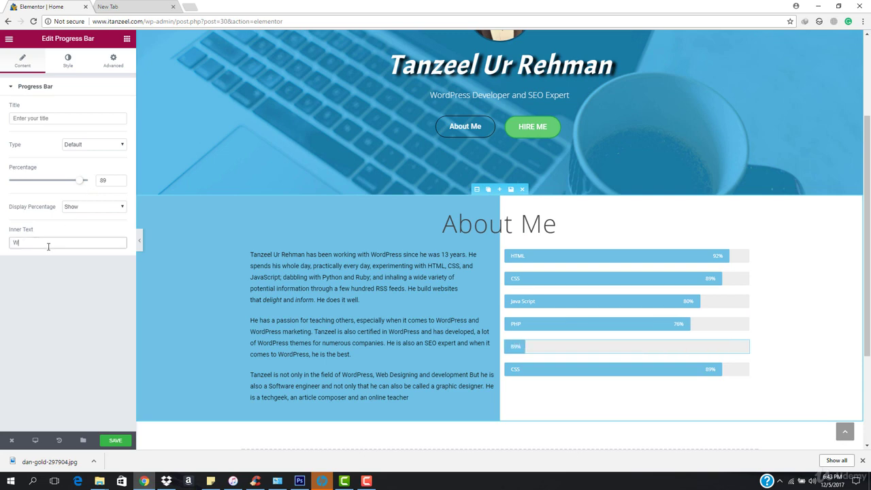
type("ordPress")
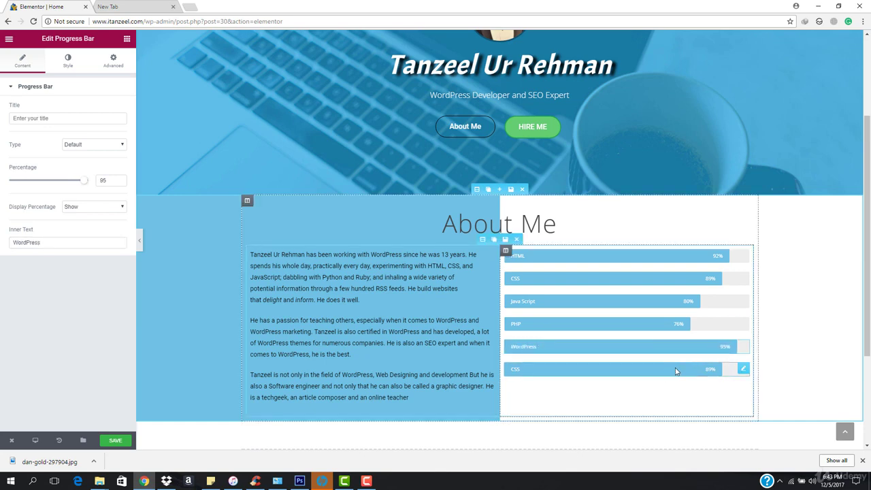
Change the last progress bar's inner text to UX/UI.
left_click(676, 371)
double_click(34, 245)
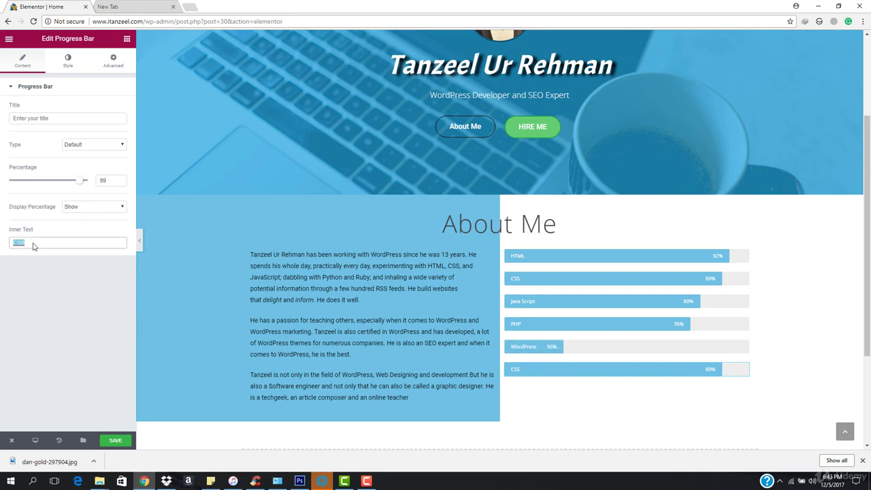
type("U")
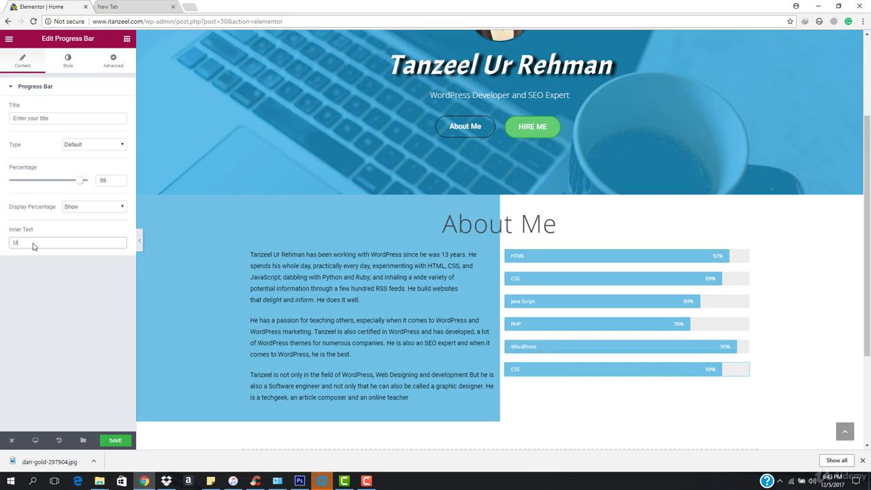
type("X/UI")
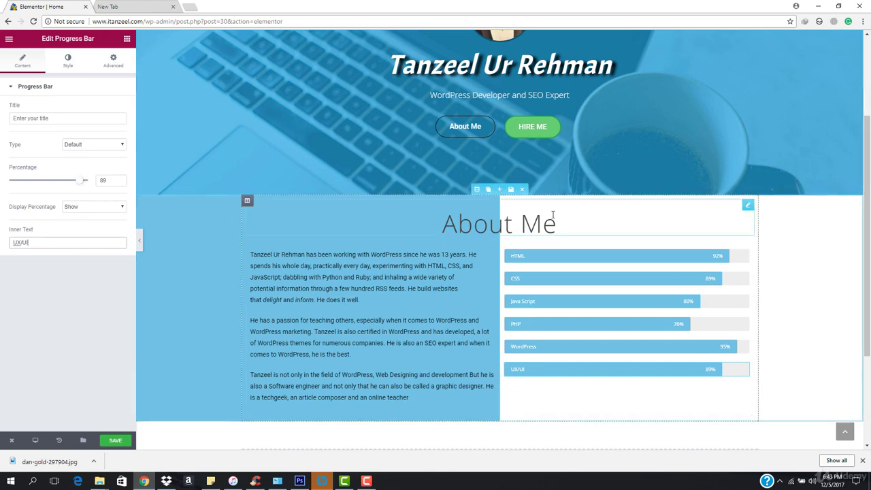
Hide the editing panel and review the page from the header to the finished About Me section.
left_click(140, 244)
scroll(216, 301, "up", 3)
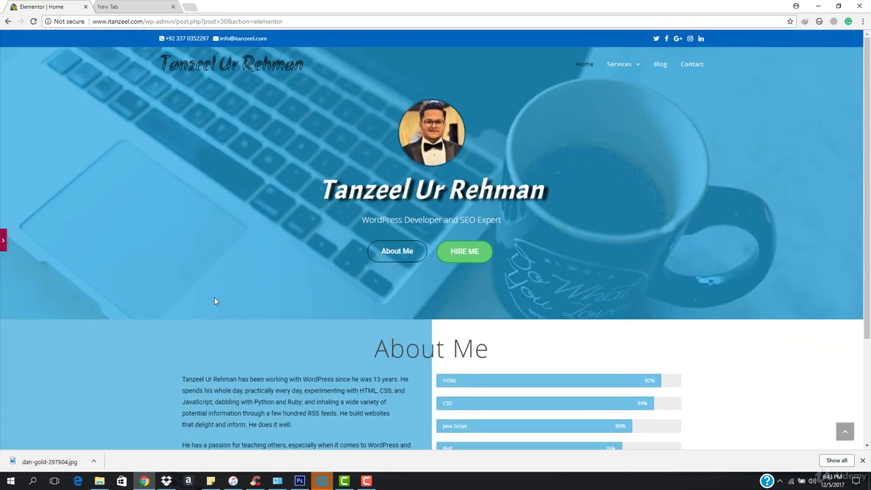
scroll(396, 267, "down", 3)
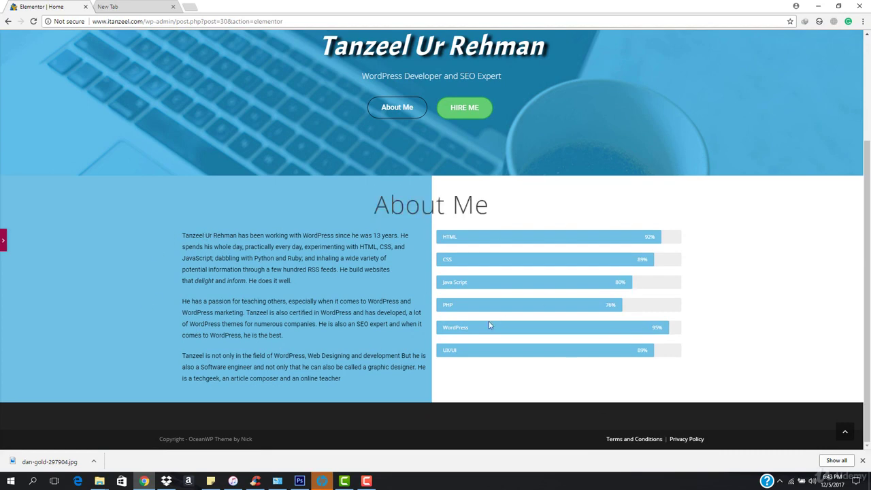
scroll(498, 274, "up", 1)
scroll(497, 275, "up", 2)
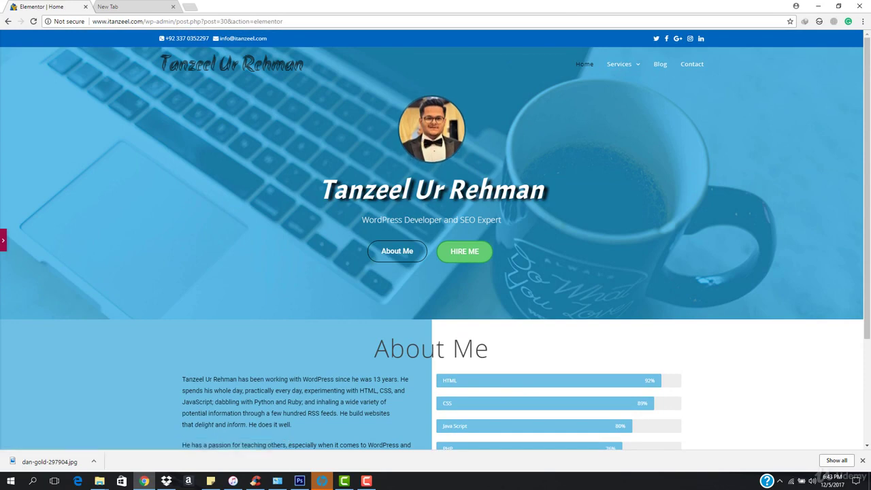
Examine the previewed home page's hero banner, About Me biography, skill progress bars and footer for layout and content.
scroll(353, 311, "down", 2)
scroll(288, 353, "down", 1)
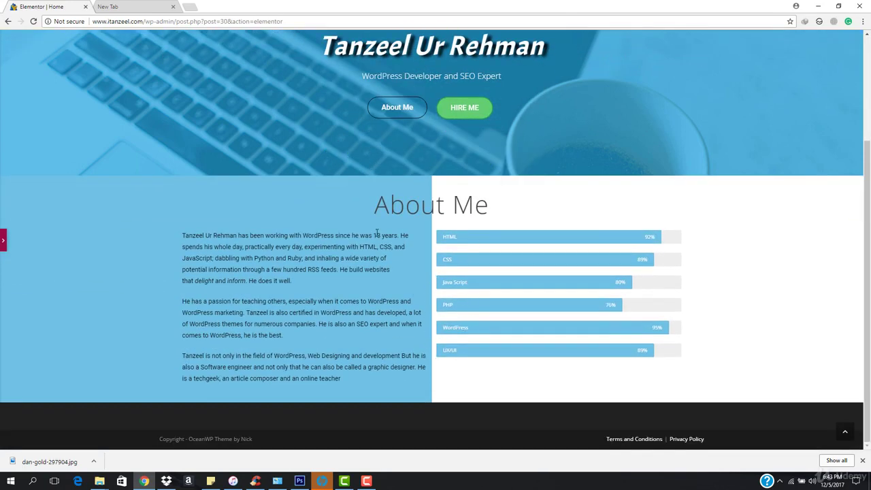
scroll(442, 236, "up", 3)
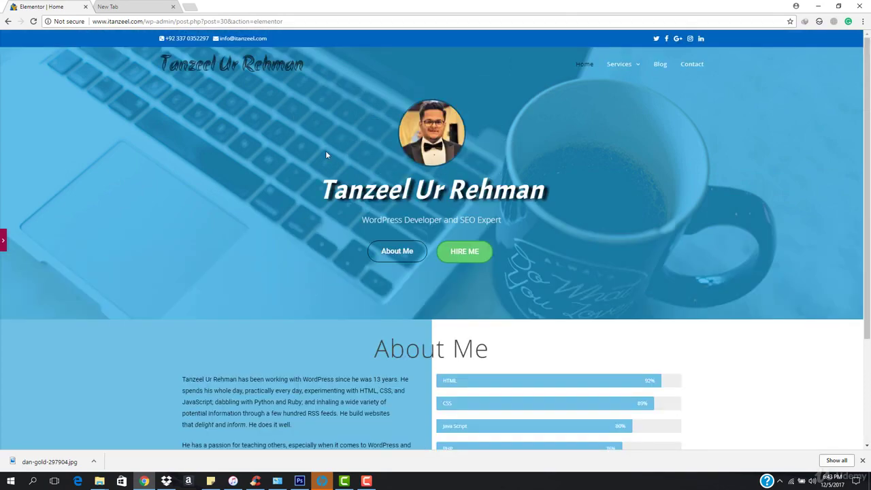
scroll(362, 269, "down", 3)
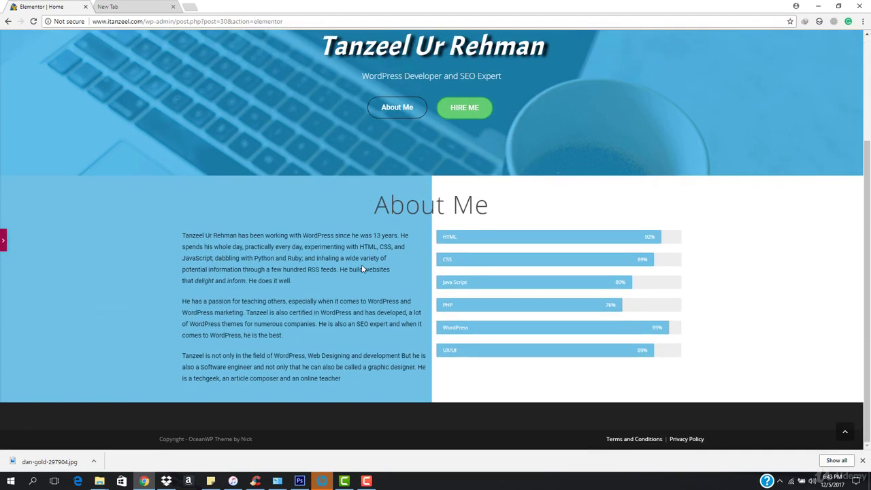
scroll(270, 268, "up", 3)
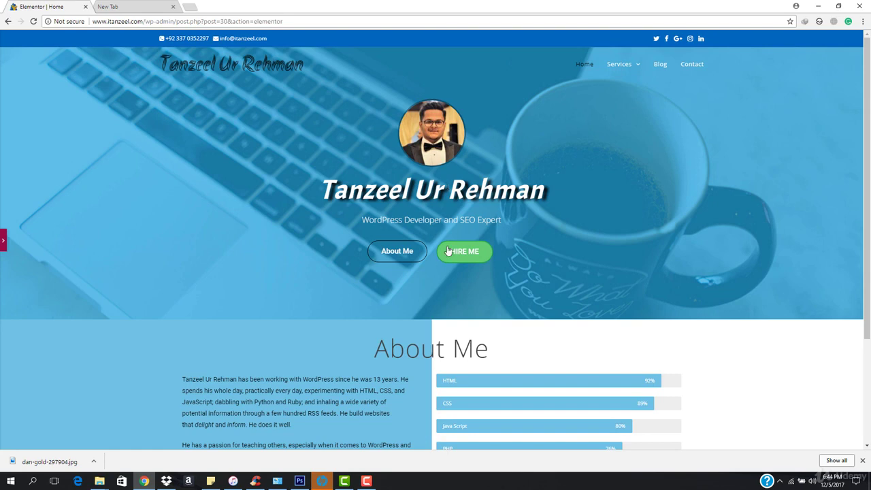
scroll(264, 225, "down", 2)
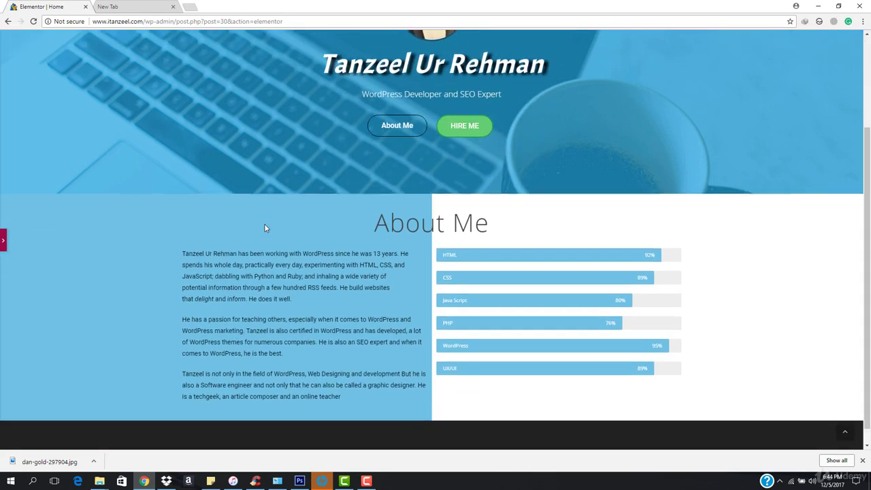
scroll(264, 227, "down", 1)
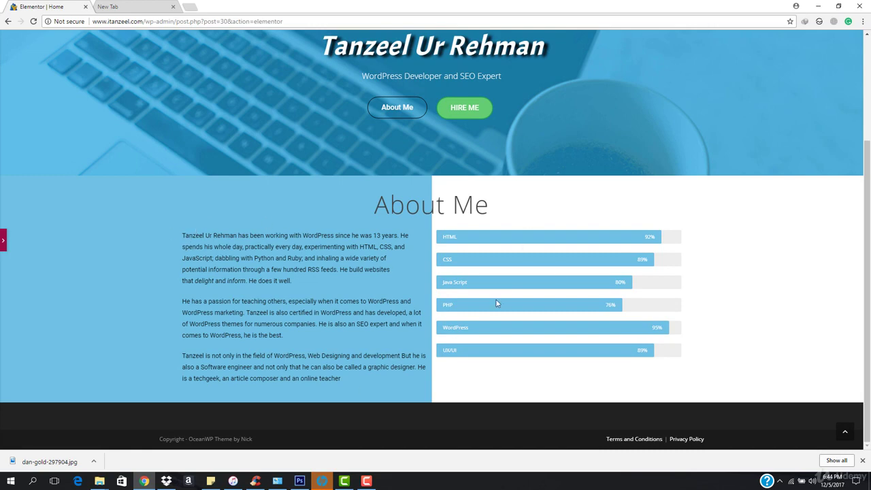
scroll(560, 277, "up", 3)
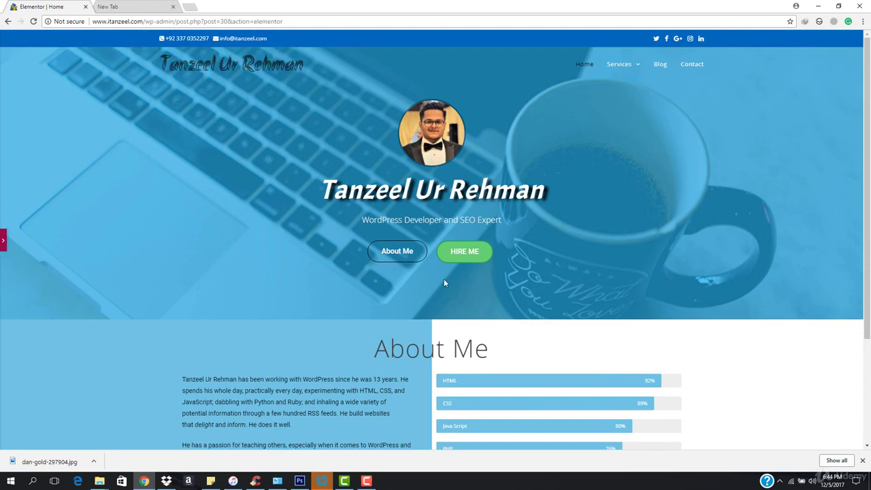
scroll(515, 368, "down", 2)
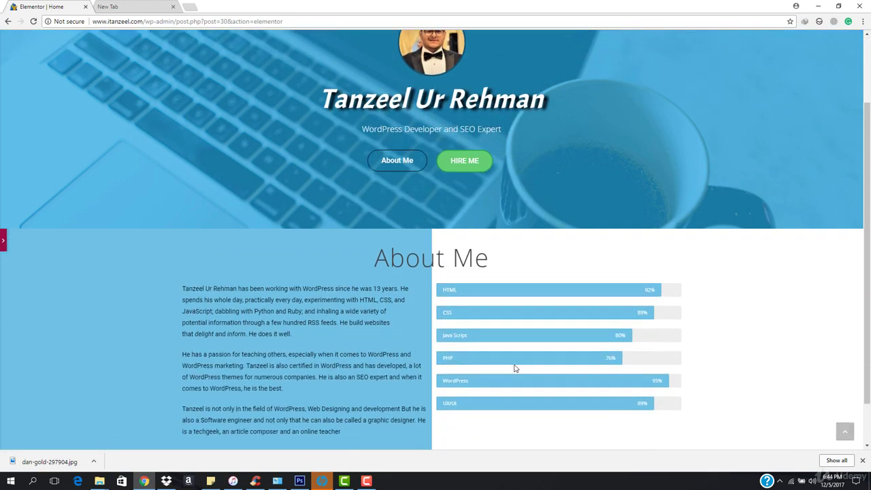
scroll(515, 368, "down", 1)
scroll(499, 381, "up", 3)
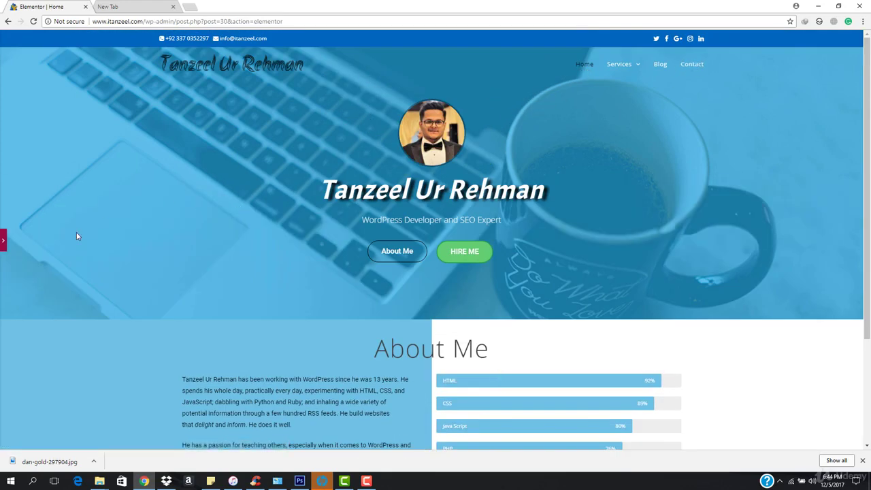
scroll(209, 237, "down", 3)
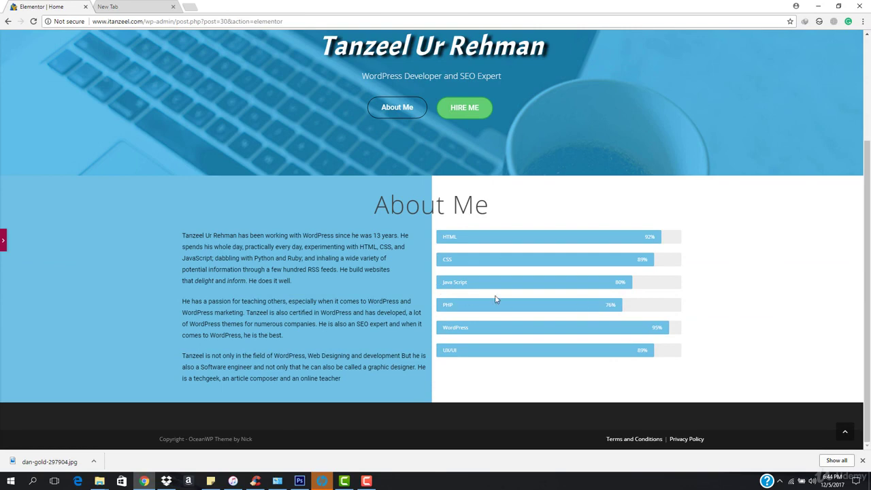